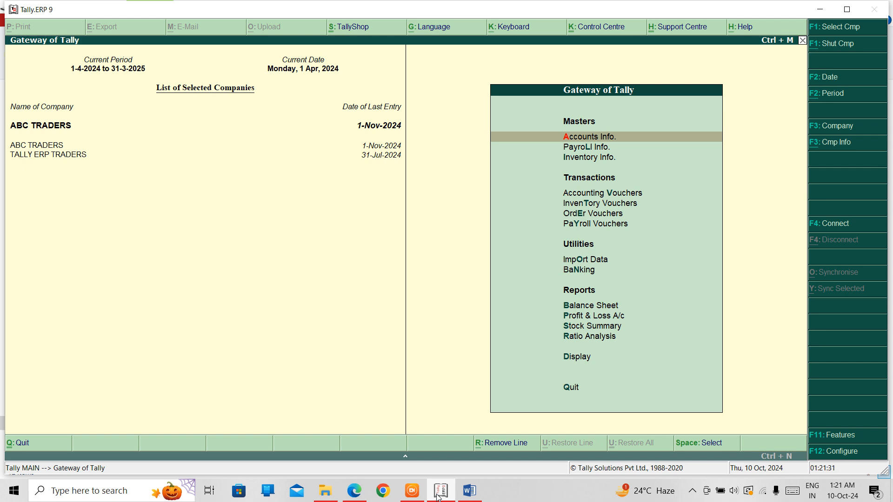
- Open the Balance Sheet report of ABC TRADERS from the Gateway of Tally
{"action": "key", "text": "Down"}
{"action": "key", "text": "Down"}
{"action": "key", "text": "Down"}
{"action": "key", "text": "Down"}
{"action": "key", "text": "Down"}
{"action": "key", "text": "Down"}
{"action": "key", "text": "Down"}
{"action": "key", "text": "Down"}
{"action": "key", "text": "Down"}
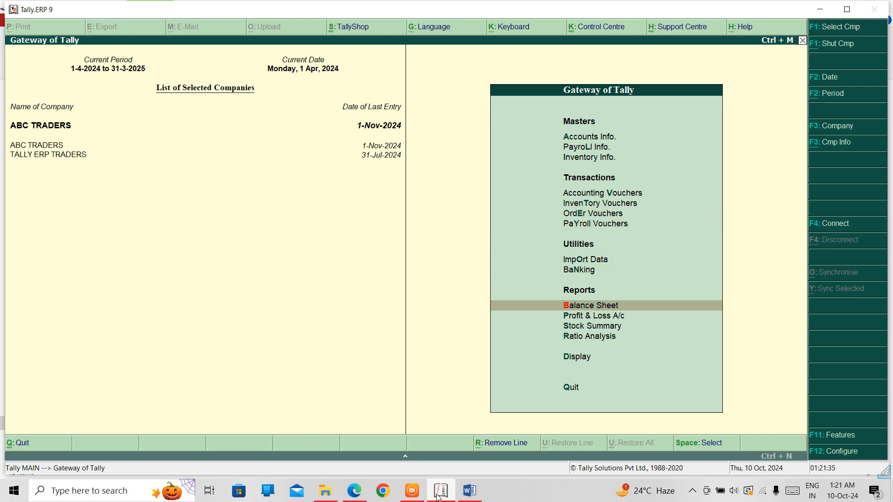
{"action": "key", "text": "Return"}
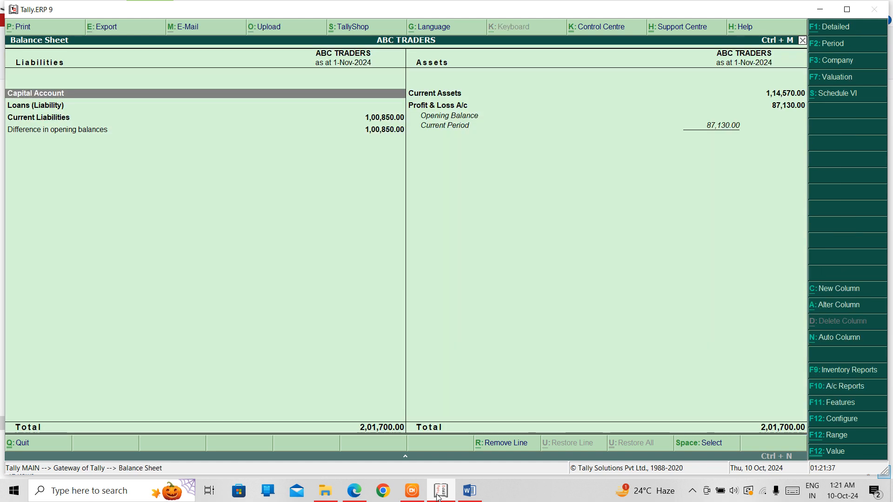
- Examine the liabilities and assets entries of the Balance Sheet, including Current Liabilities and Current Assets, and close the report
{"action": "key", "text": "Down"}
{"action": "key", "text": "Down"}
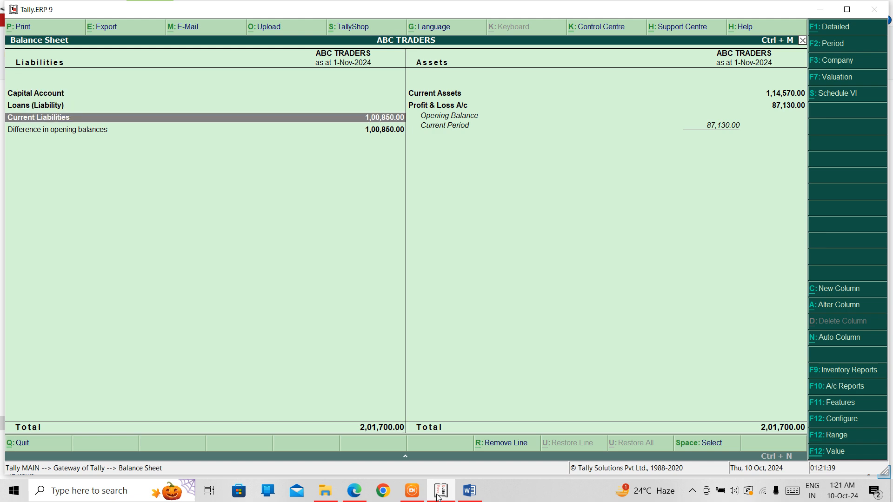
{"action": "key", "text": "Right"}
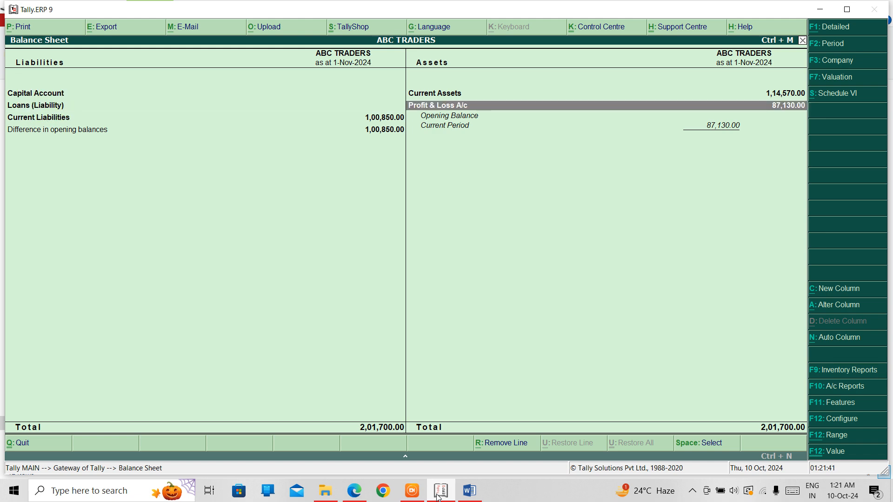
{"action": "key", "text": "Up"}
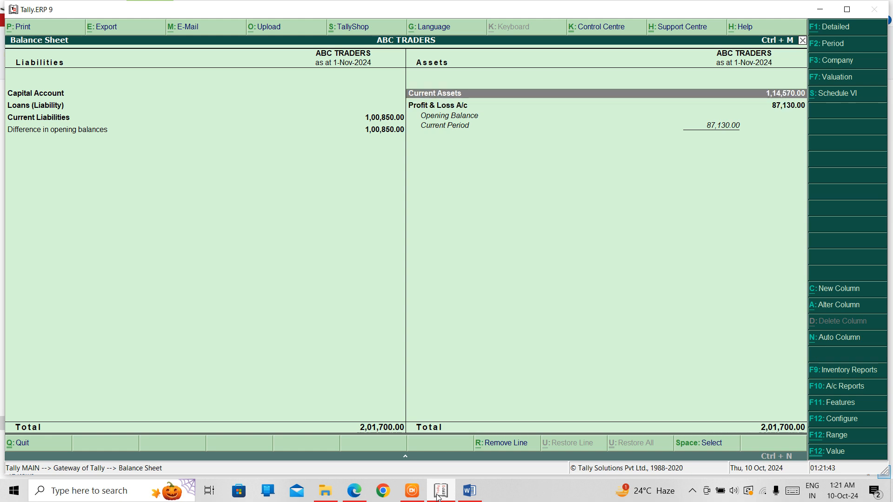
{"action": "key", "text": "Left"}
{"action": "key", "text": "Down"}
{"action": "key", "text": "Down"}
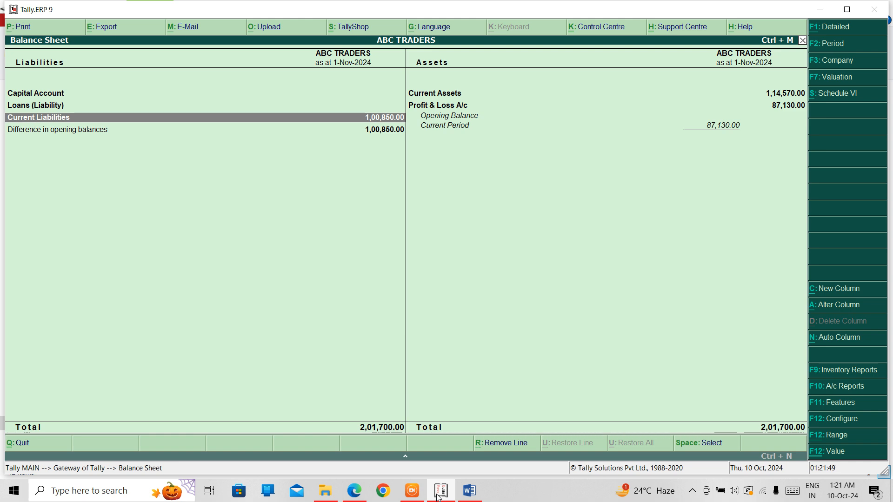
{"action": "key", "text": "Escape"}
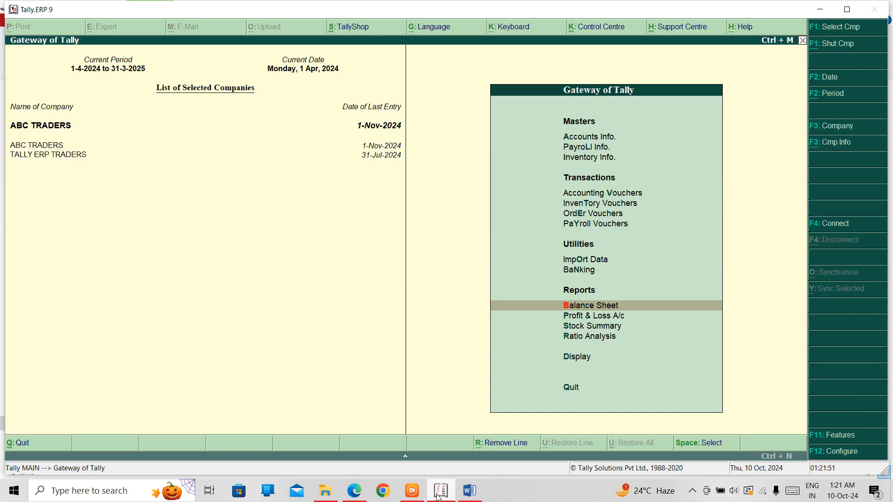
{"action": "key", "text": "Up"}
{"action": "key", "text": "Up"}
{"action": "key", "text": "Up"}
{"action": "key", "text": "Up"}
{"action": "key", "text": "Up"}
{"action": "key", "text": "Up"}
{"action": "key", "text": "Up"}
{"action": "key", "text": "Up"}
{"action": "key", "text": "Up"}
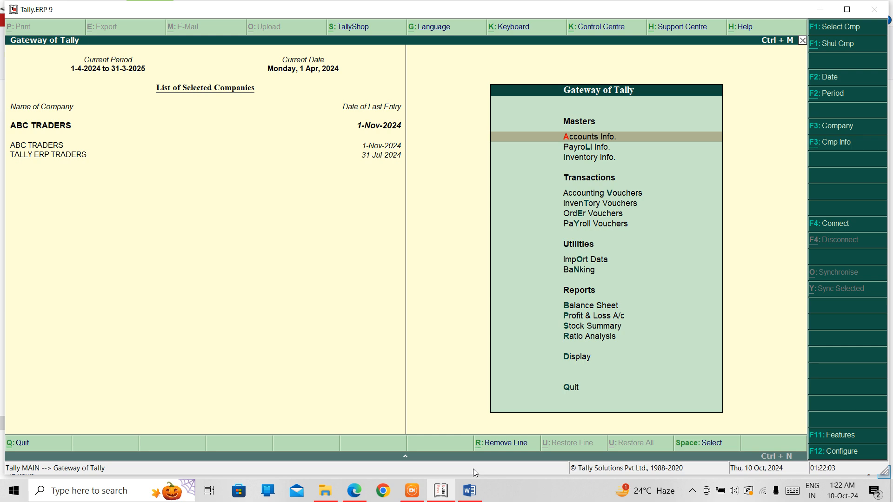
- Switch to the TALLY ERP 9 NOTES document in Word and add blank lines below "GOT>REPORTS> BALANCE SHEET"
{"action": "left_click", "coordinate": [467, 492]}
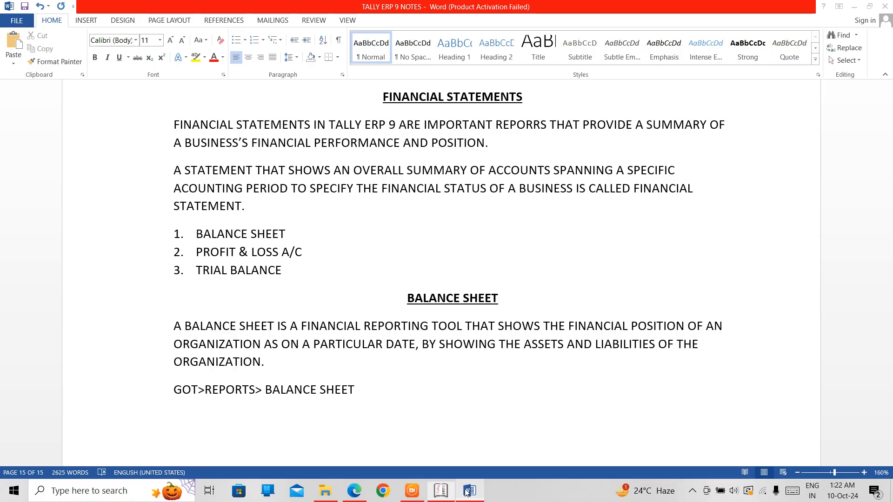
{"action": "key", "text": "Return"}
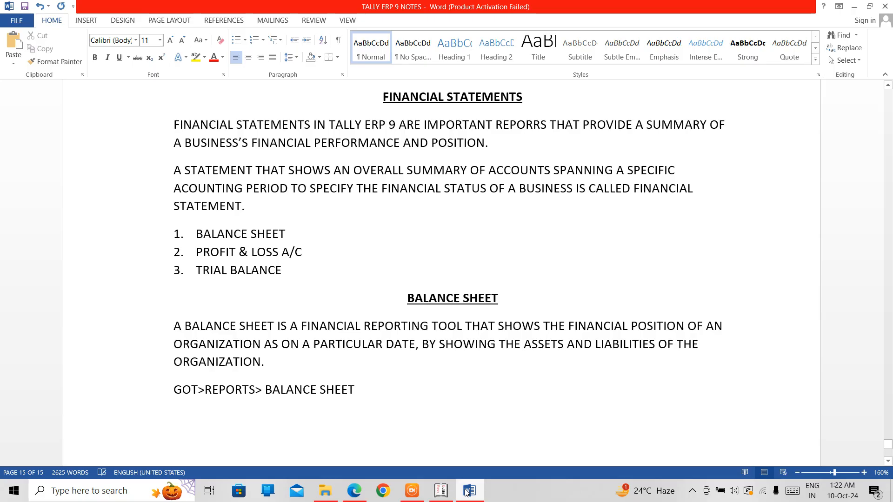
{"action": "key", "text": "Return"}
{"action": "key", "text": "Return"}
{"action": "key", "text": "Return"}
{"action": "key", "text": "Return"}
{"action": "key", "text": "Return"}
{"action": "key", "text": "Return"}
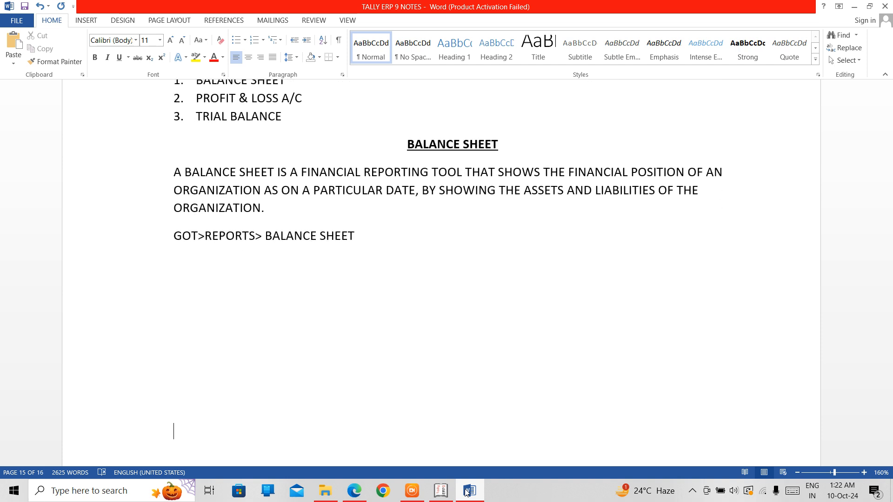
{"action": "key", "text": "Return"}
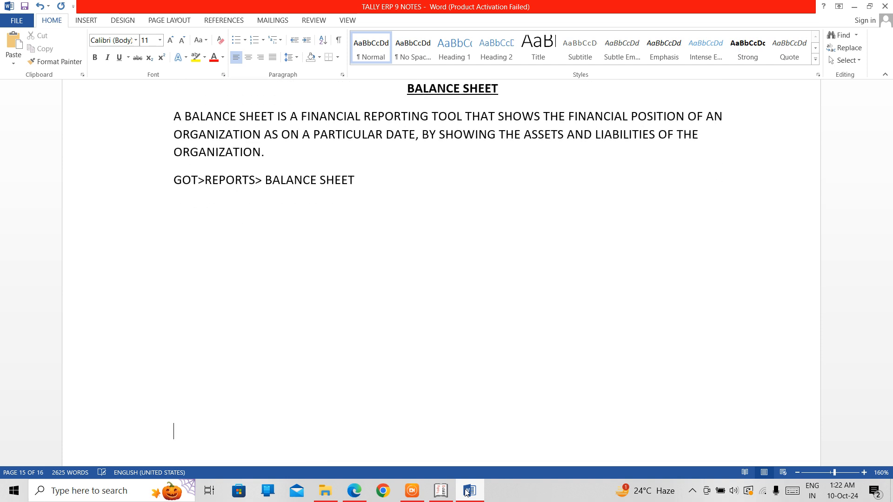
- Add the centred, bold and underlined heading "PROFIT & LOSS ACCOUNT" directly below the "GOT>REPORTS> BALANCE SHEET" line
{"action": "key", "text": "Up"}
{"action": "key", "text": "Up"}
{"action": "key", "text": "Up"}
{"action": "key", "text": "Up"}
{"action": "key", "text": "Up"}
{"action": "key", "text": "Up"}
{"action": "key", "text": "Up"}
{"action": "key", "text": "Up"}
{"action": "key", "text": "ctrl+e"}
{"action": "key", "text": "ctrl+b"}
{"action": "key", "text": "ctrl+u"}
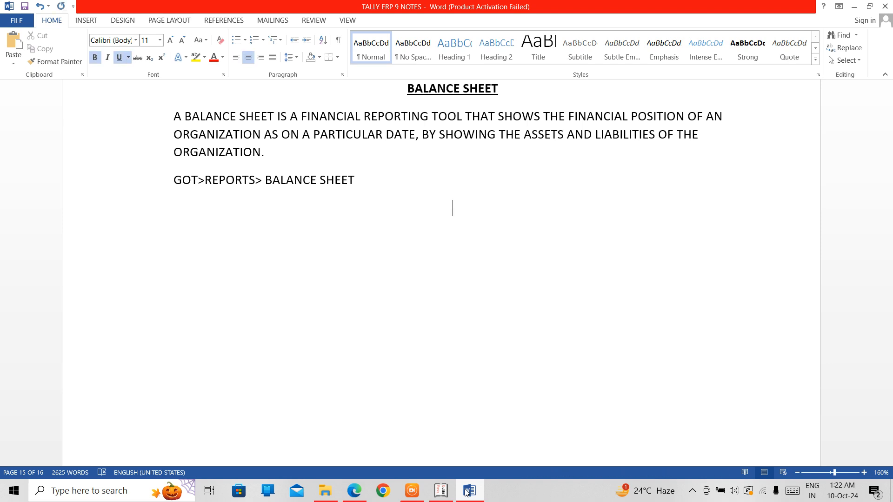
{"action": "type", "text": "PROFIT & LOS"}
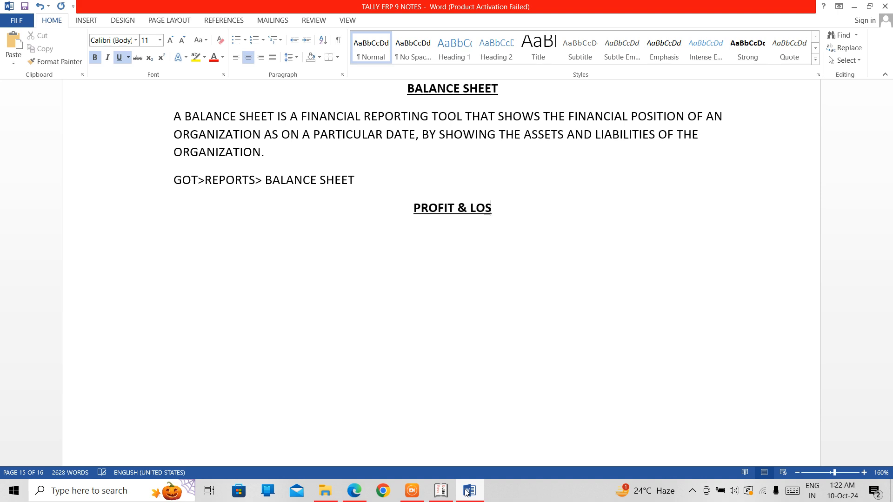
{"action": "type", "text": "S ACCOUNT"}
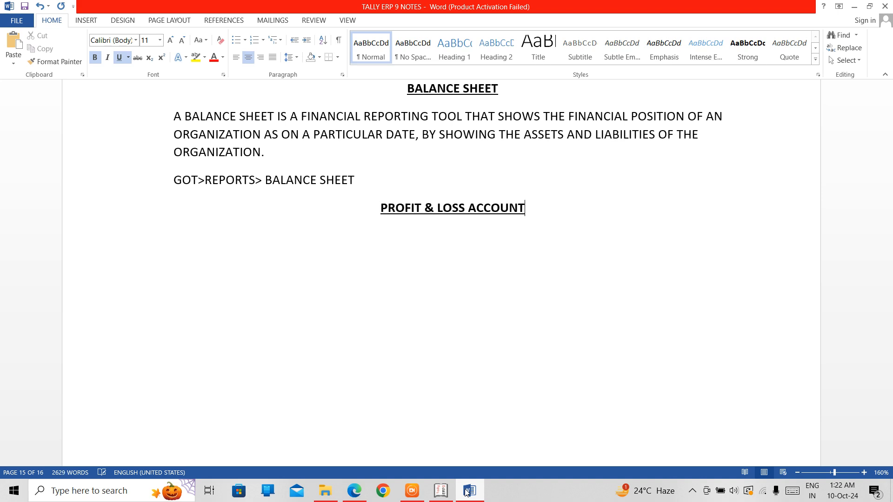
- Start a left-aligned paragraph without bold or underline below the heading, reading "A PROFIT & LOSS A/C IS A REPORT"
{"action": "key", "text": "Return"}
{"action": "key", "text": "ctrl+b"}
{"action": "key", "text": "ctrl+u"}
{"action": "key", "text": "ctrl+l"}
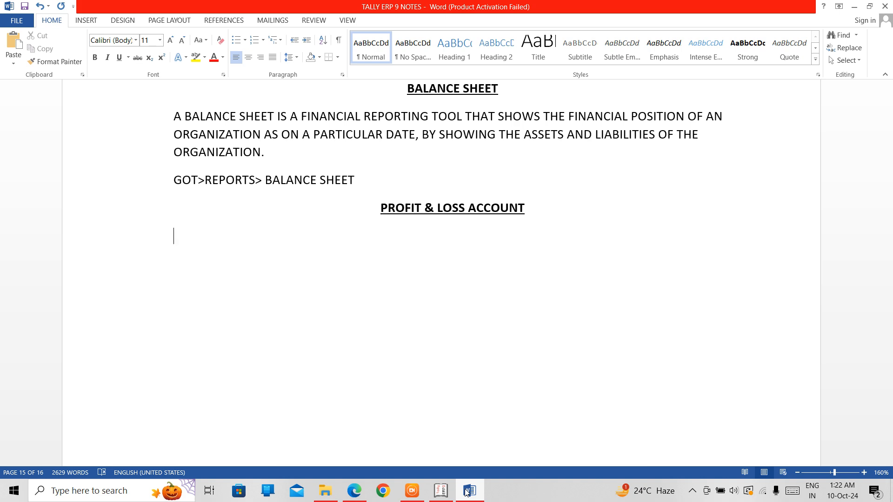
{"action": "type", "text": "A PROFIT & LOSS A"}
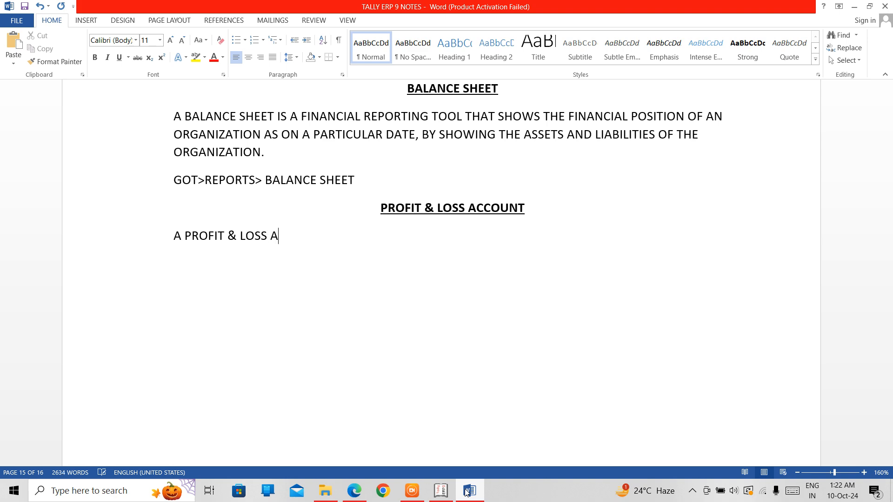
{"action": "type", "text": "/C IS A REPOR"}
{"action": "key", "text": "BackSpace"}
{"action": "type", "text": "ORT"}
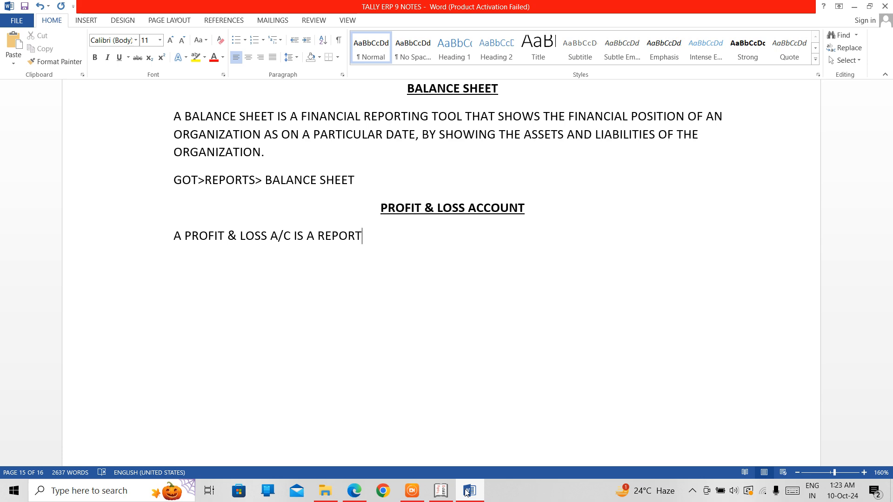
- Continue the sentence with "PREPARED TO ASCERTAIN THE NET PROFIT EARNED OR NET LOSS SUFFERED BY"
{"action": "type", "text": " PREO"}
{"action": "key", "text": "BackSpace"}
{"action": "type", "text": "P"}
{"action": "type", "text": "A"}
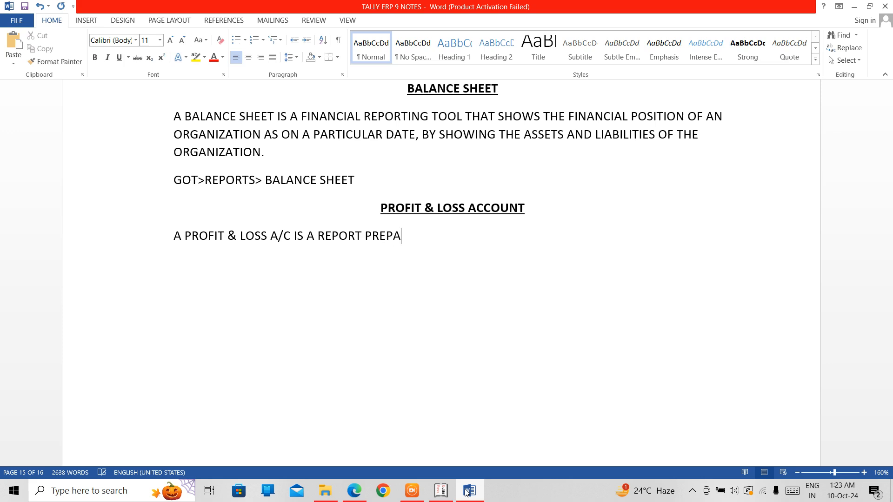
{"action": "type", "text": "RED TO ASCERTAI"}
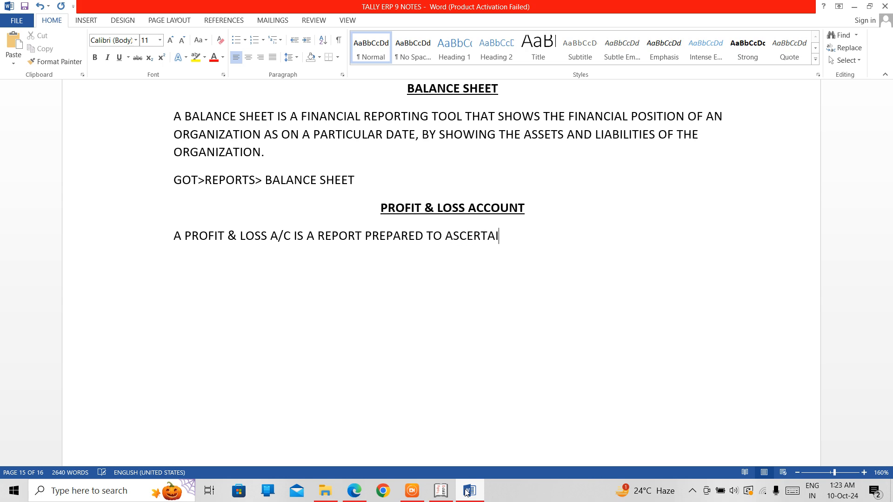
{"action": "type", "text": "N"}
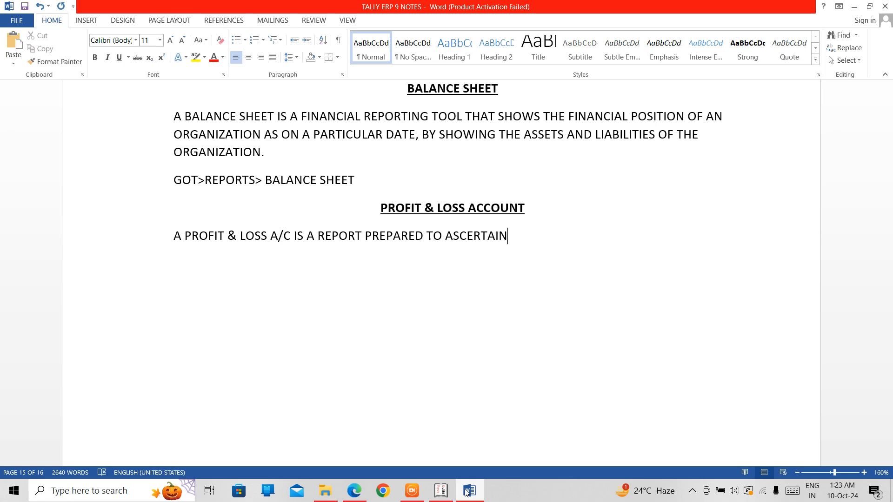
{"action": "type", "text": " THE NET"}
{"action": "type", "text": " PROFI"}
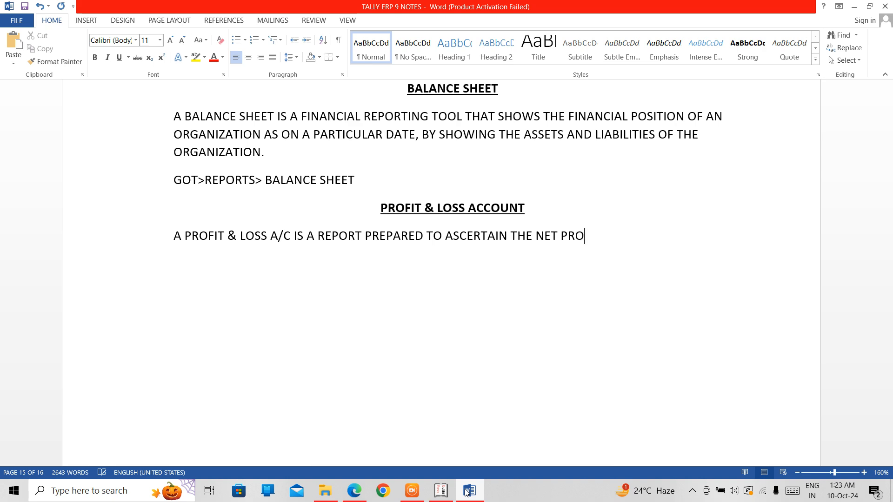
{"action": "type", "text": "T EARNED"}
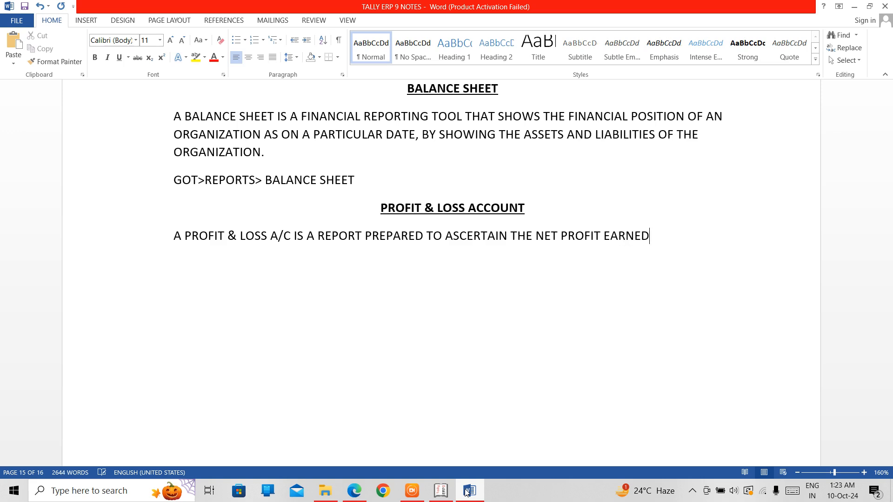
{"action": "type", "text": " OR NET LOSS"}
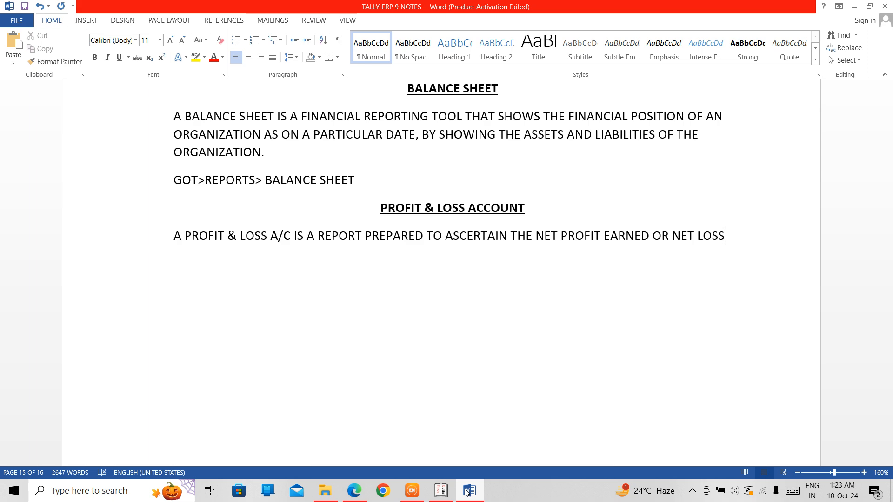
{"action": "type", "text": " SUFFERED BY "}
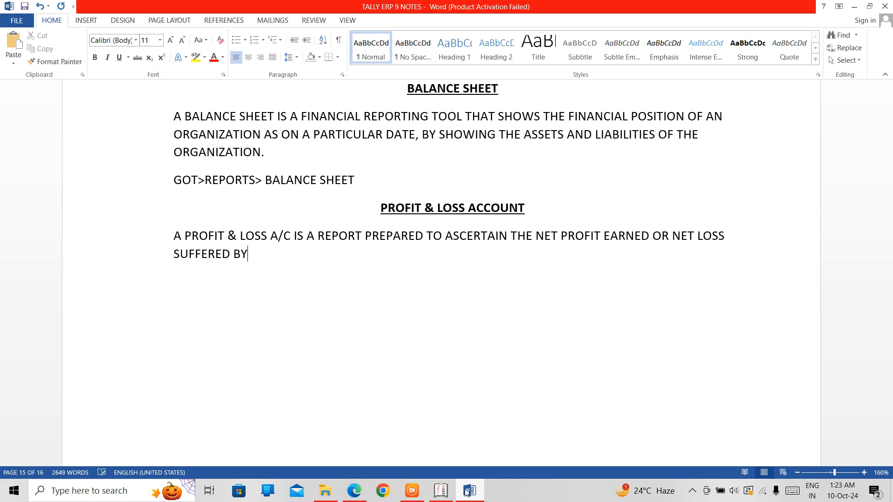
- Extend the profit and loss definition with "A BUSINESS OVER AN ACCOUNTING PERIOD,"
{"action": "type", "text": "A"}
{"action": "type", "text": " BUSIN"}
{"action": "type", "text": "ESS OVER"}
{"action": "type", "text": " S"}
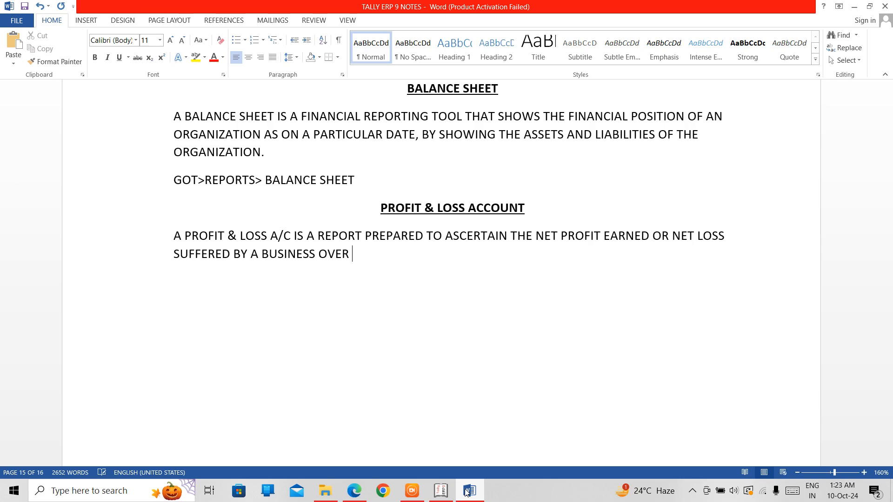
{"action": "key", "text": "BackSpace"}
{"action": "type", "text": "AN ACCOUNTING"}
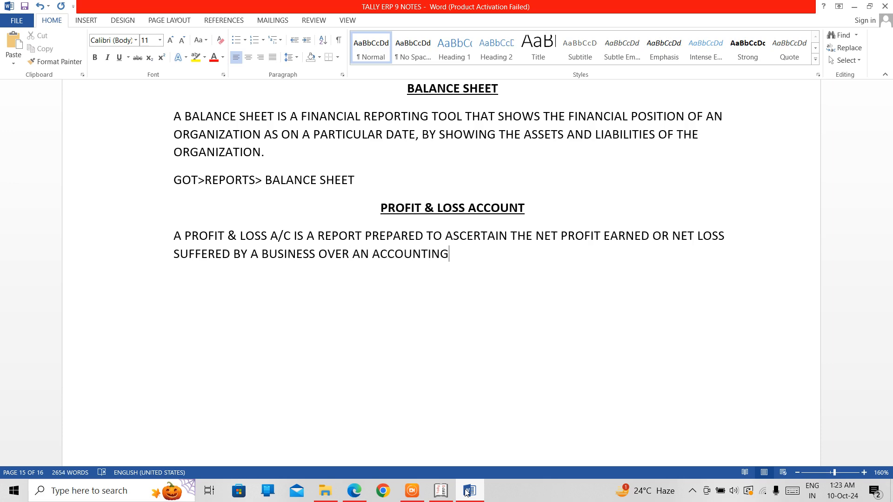
{"action": "type", "text": " PERIOD,"}
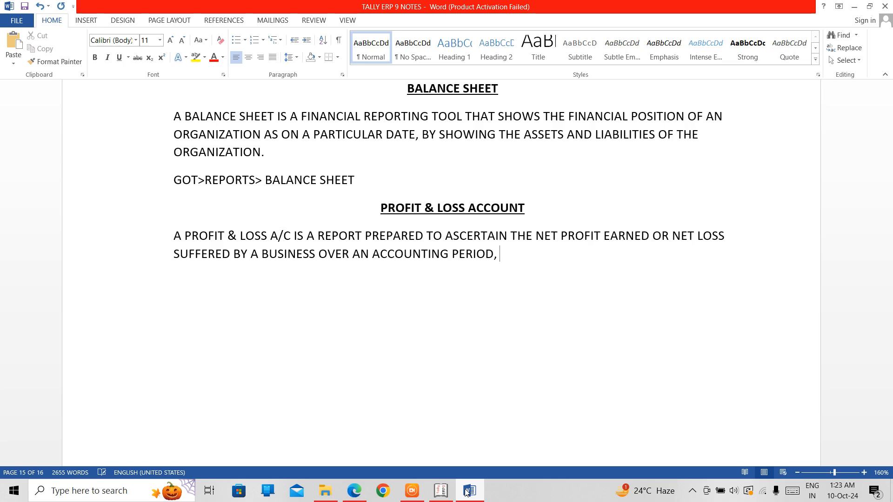
- Continue the profit and loss definition with "DEPICTING THE FINANCIAL PERFORMANCE"
{"action": "type", "text": " DEPICTIN"}
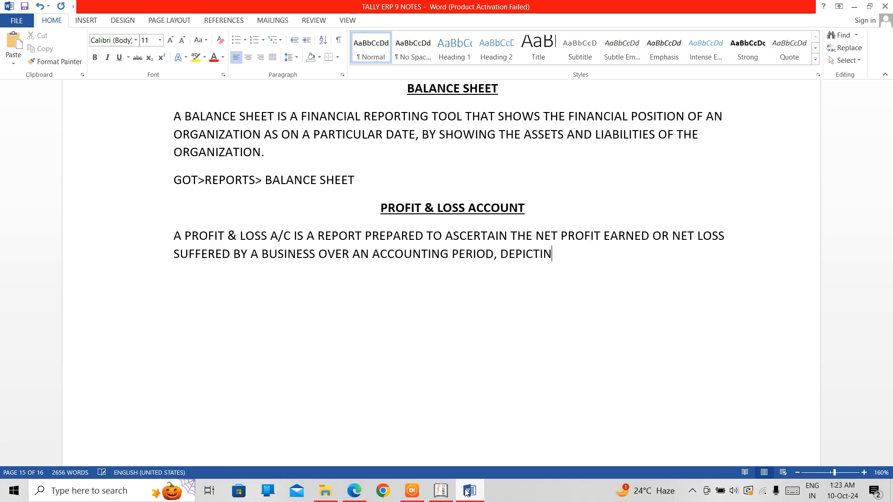
{"action": "type", "text": "G THE"}
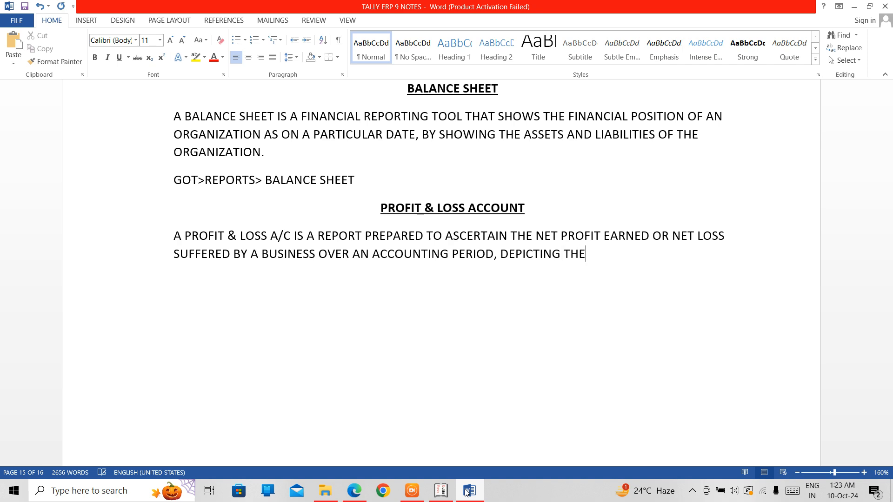
{"action": "type", "text": " FINANCIAL"}
{"action": "key", "text": "BackSpace"}
{"action": "type", "text": "L"}
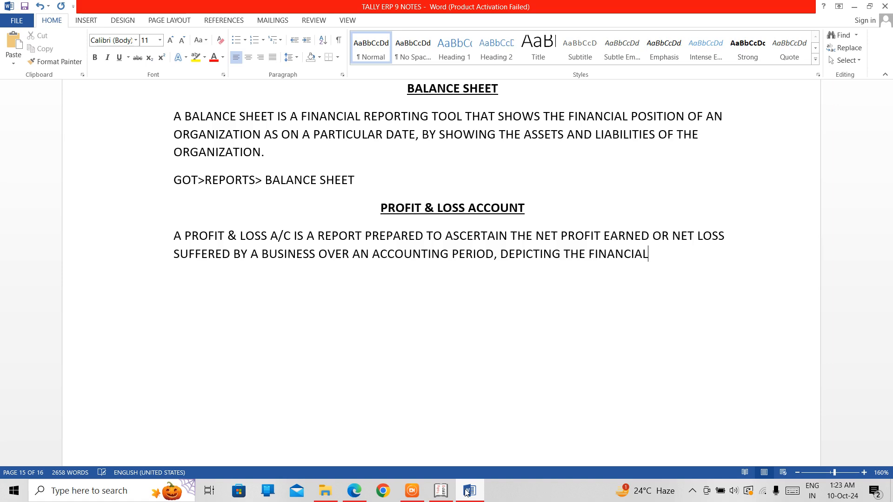
{"action": "type", "text": " PERFOR"}
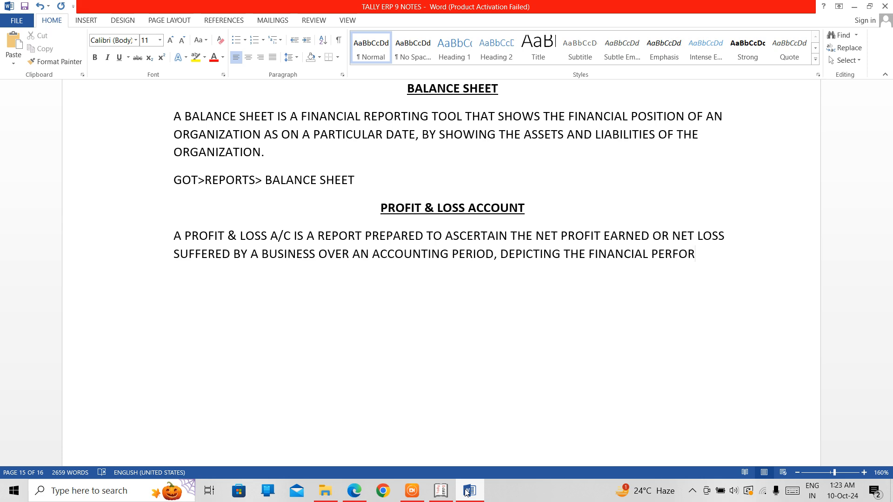
{"action": "type", "text": "MANCE"}
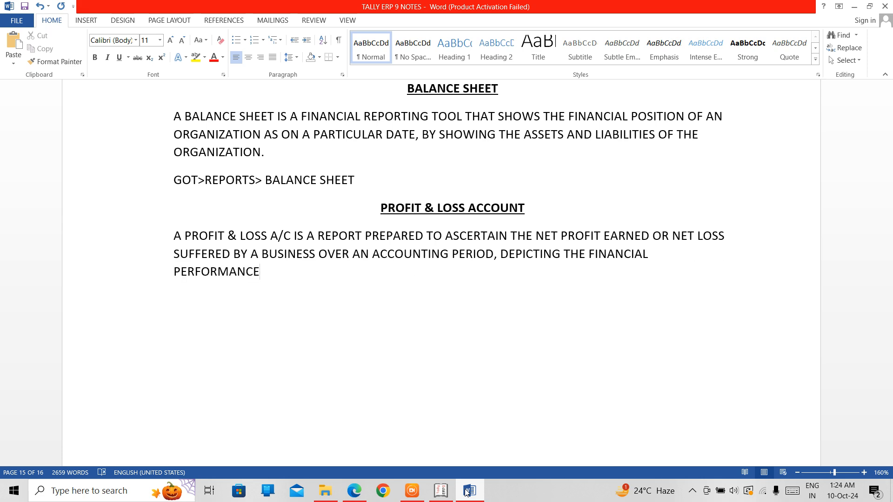
- Finish the profit and loss definition with "OF THAT ORGANIZATION."
{"action": "type", "text": " OF T"}
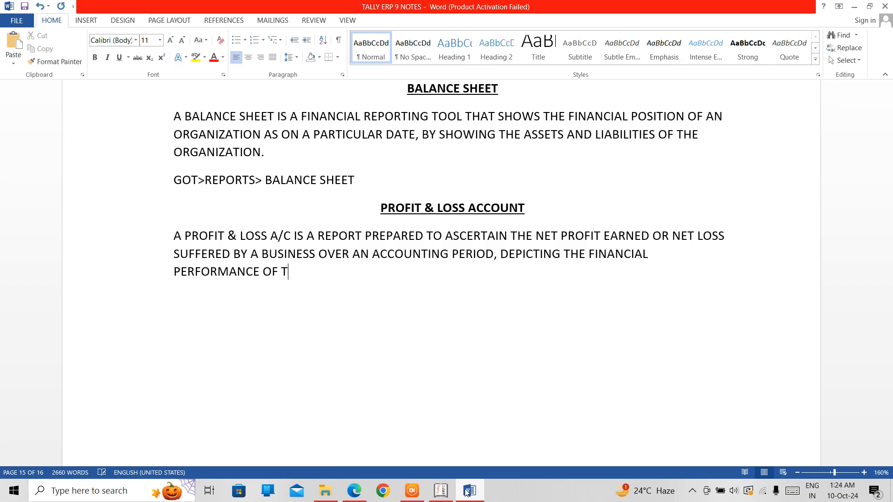
{"action": "type", "text": "HAT ORGANIZARIO"}
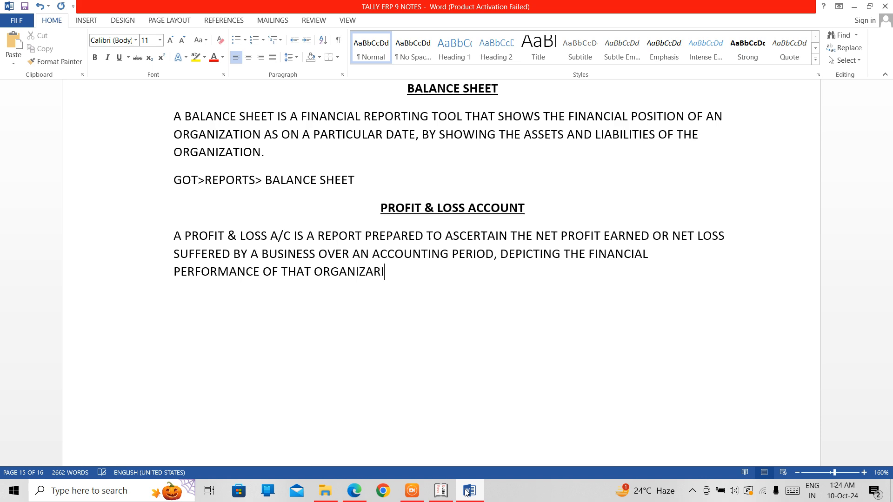
{"action": "key", "text": "BackSpace"}
{"action": "key", "text": "BackSpace"}
{"action": "key", "text": "BackSpace"}
{"action": "type", "text": "NI"}
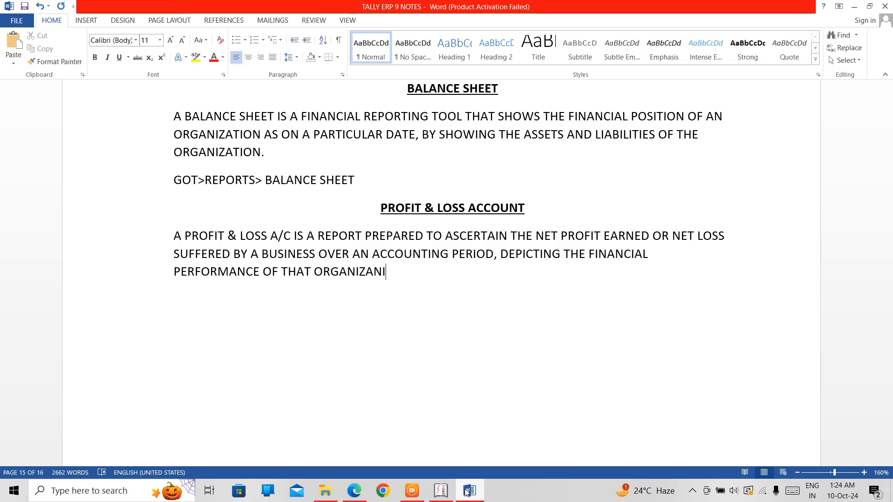
{"action": "key", "text": "BackSpace"}
{"action": "key", "text": "BackSpace"}
{"action": "key", "text": "BackSpace"}
{"action": "type", "text": "ATION."}
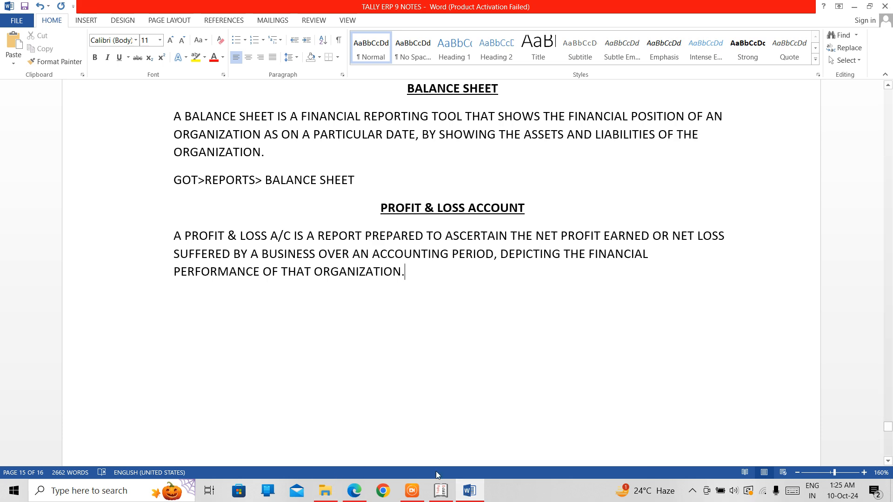
- Switch to Tally.ERP 9 and open the Profit & Loss A/c report of ABC TRADERS from the Gateway of Tally
{"action": "left_click", "coordinate": [439, 492]}
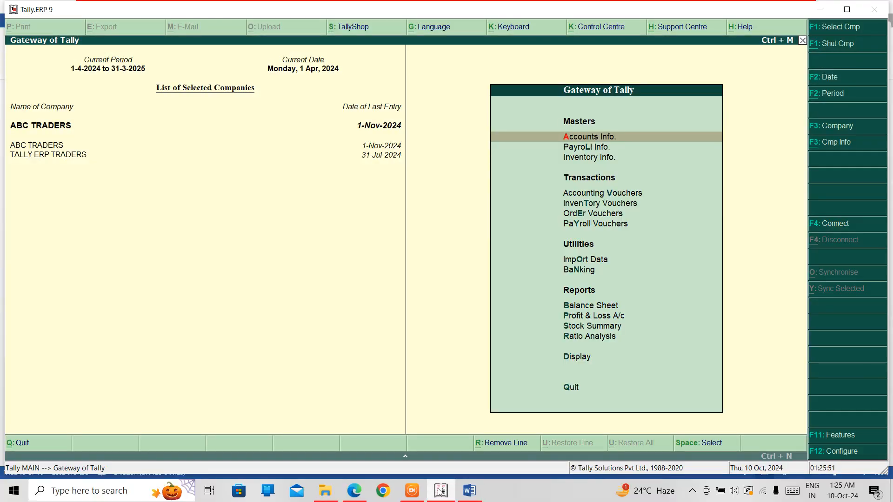
{"action": "key", "text": "Down"}
{"action": "key", "text": "Down"}
{"action": "key", "text": "Down"}
{"action": "key", "text": "Down"}
{"action": "key", "text": "Down"}
{"action": "key", "text": "Down"}
{"action": "key", "text": "Down"}
{"action": "key", "text": "Down"}
{"action": "key", "text": "Down"}
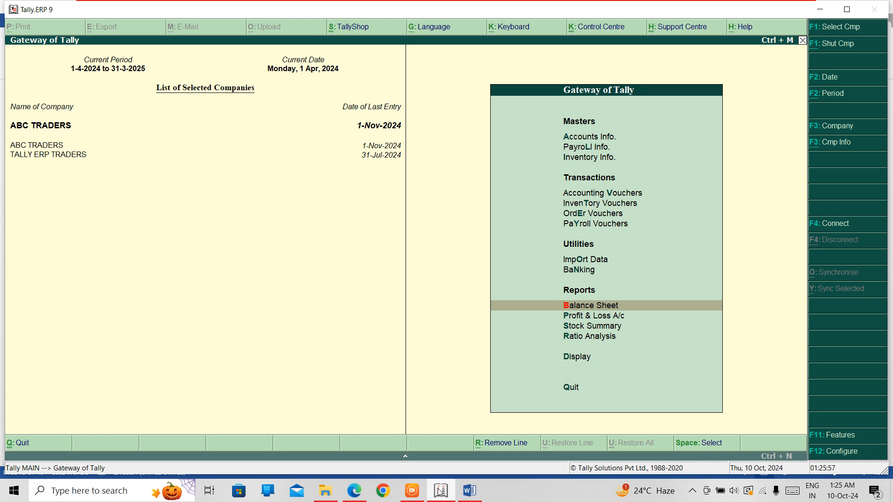
{"action": "key", "text": "Down"}
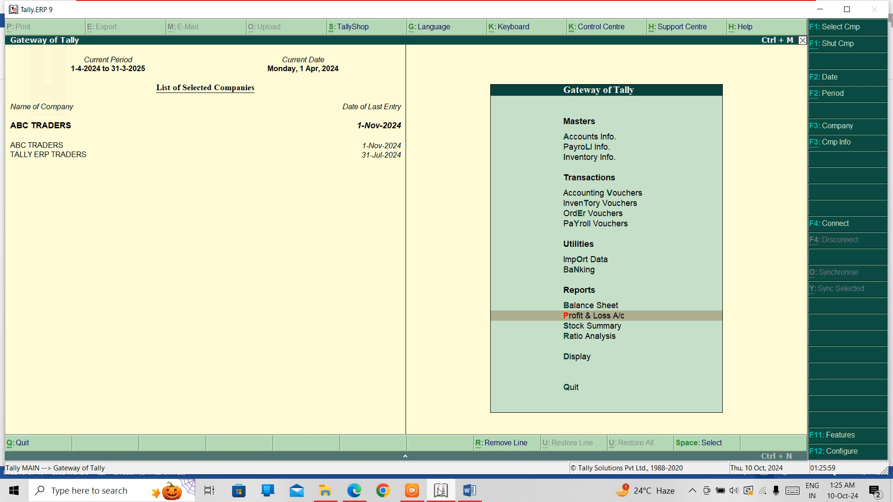
{"action": "key", "text": "XF86MonBrightnessUp"}
{"action": "key", "text": "XF86MonBrightnessUp"}
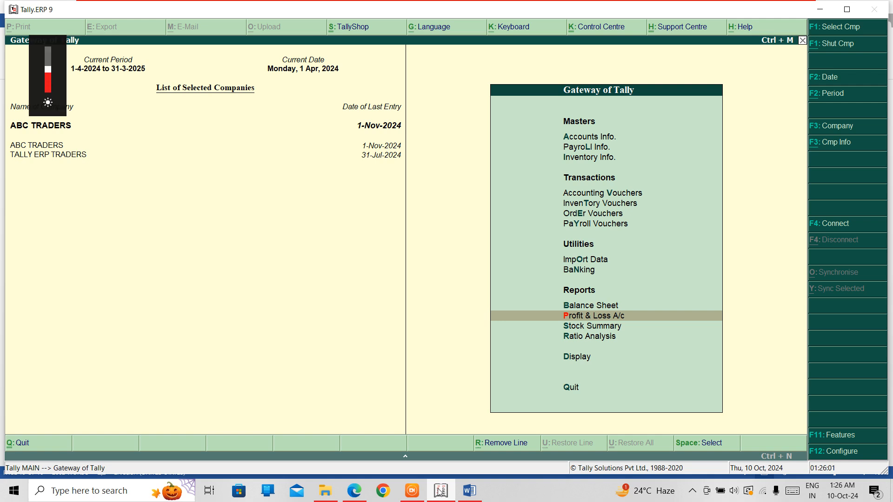
{"action": "key", "text": "Return"}
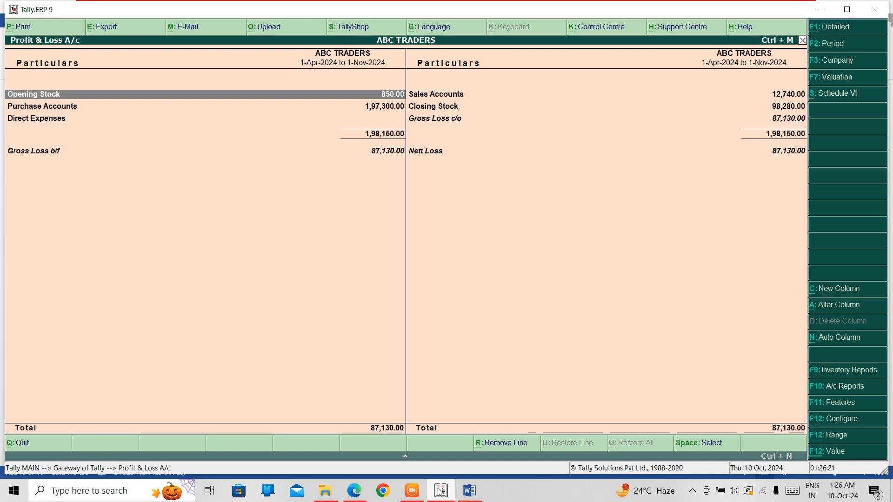
- Show the Profit & Loss A/c in detailed form and go through Opening Stock, Purchase Accounts and Direct Expenses down to FREIGHT
{"action": "key", "text": "alt+F1"}
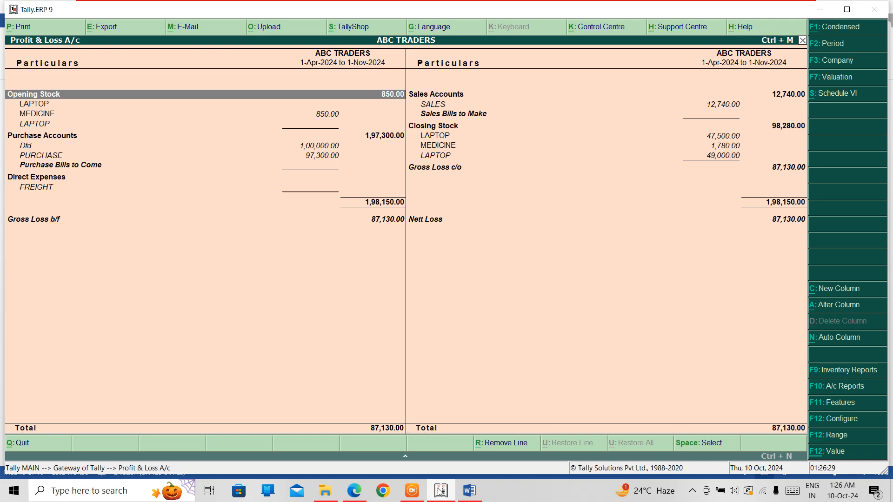
{"action": "key", "text": "Down"}
{"action": "key", "text": "Down"}
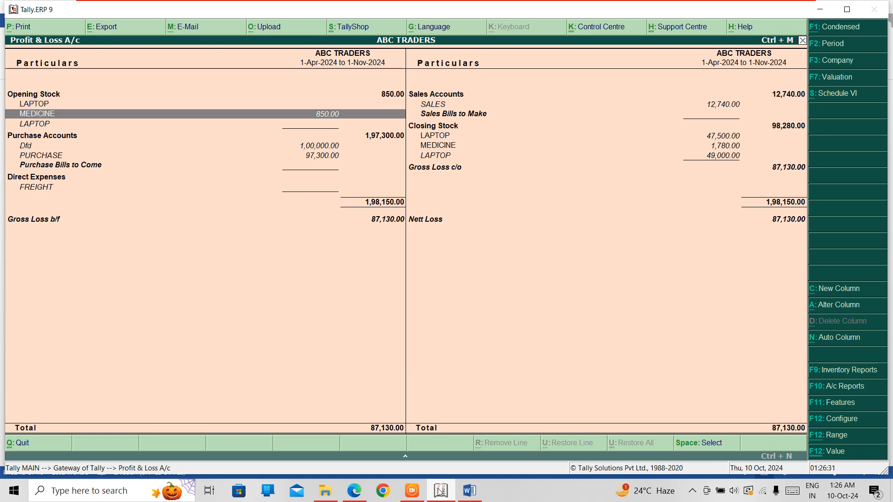
{"action": "key", "text": "Down"}
{"action": "key", "text": "Down"}
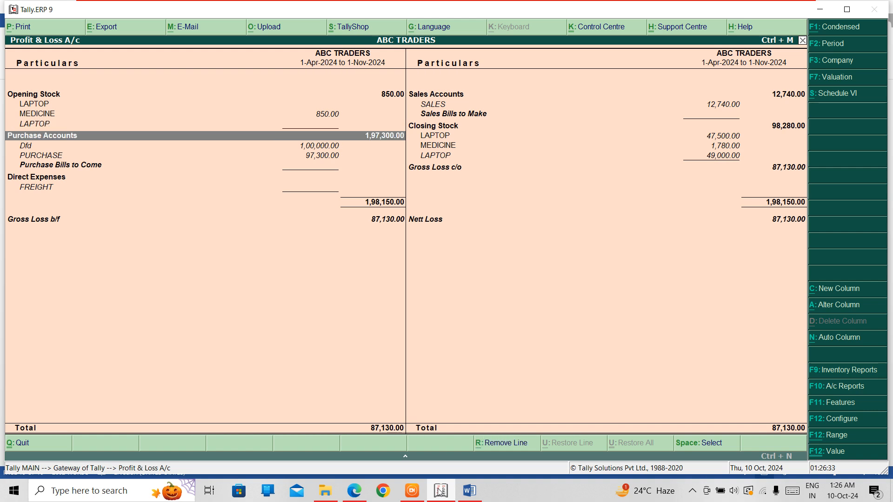
{"action": "key", "text": "Down"}
{"action": "key", "text": "Down"}
{"action": "key", "text": "Down"}
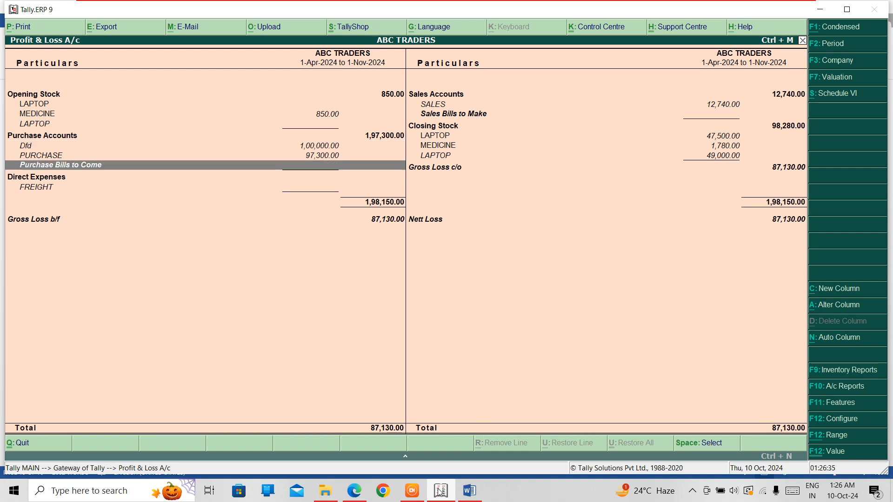
{"action": "key", "text": "Down"}
{"action": "key", "text": "Down"}
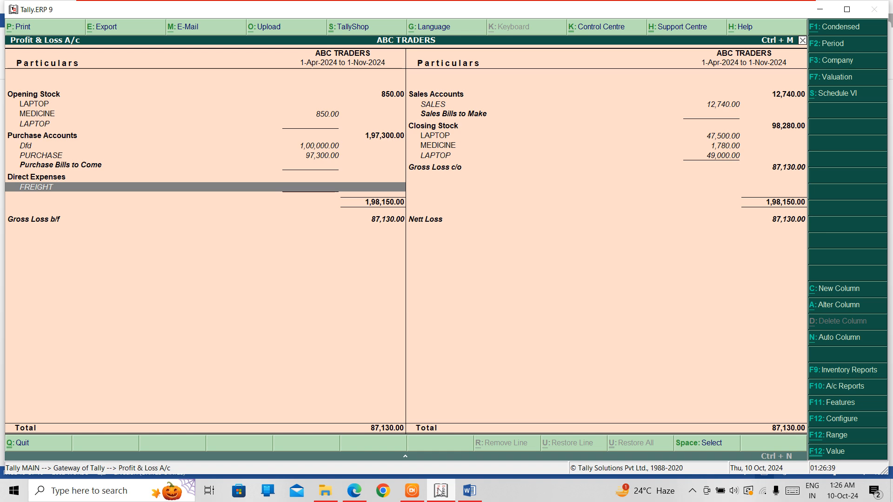
- View the FREIGHT ledger's monthly summary, return to the Profit & Loss A/c and compare the Gross Loss b/f and Nett Loss lines
{"action": "key", "text": "Return"}
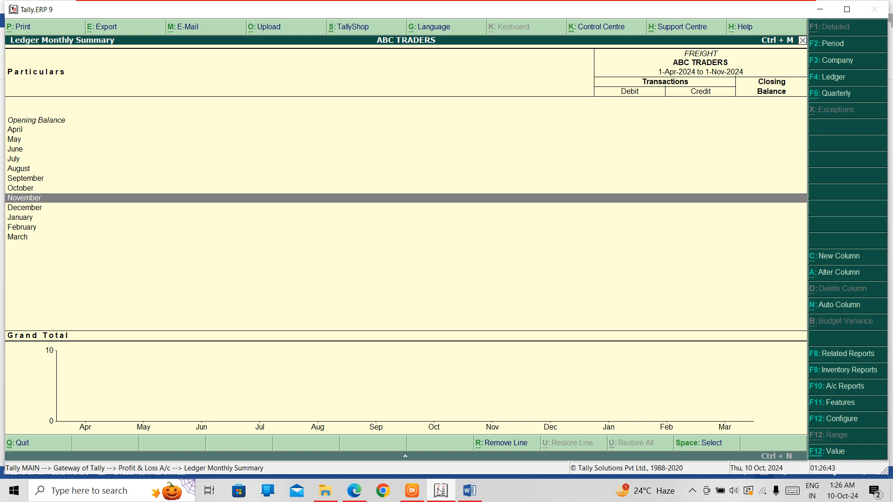
{"action": "key", "text": "Escape"}
{"action": "key", "text": "Down"}
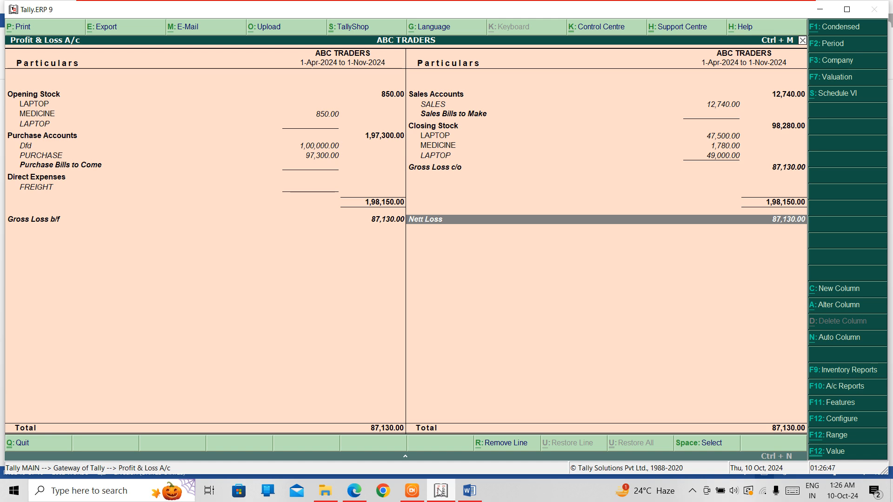
{"action": "key", "text": "Left"}
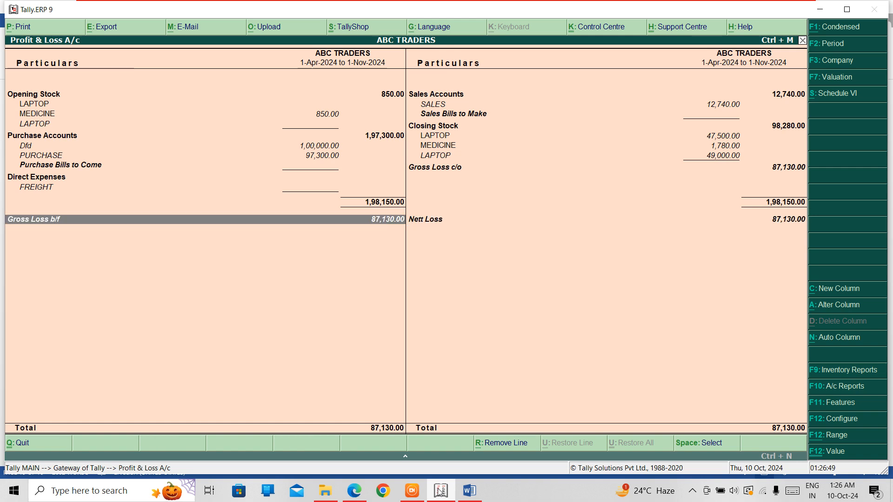
{"action": "key", "text": "Right"}
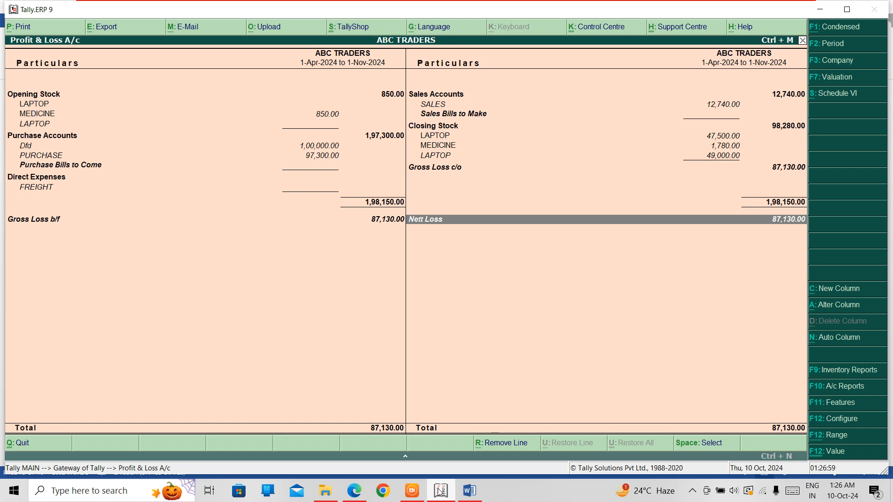
- Examine the income side of the report from Gross Loss c/o through the Closing Stock items up to the SALES ledger
{"action": "key", "text": "Up"}
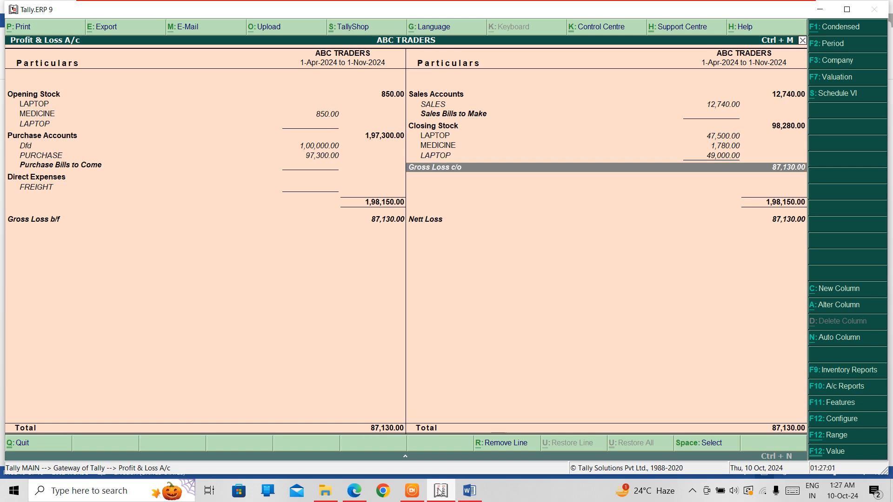
{"action": "key", "text": "Up"}
{"action": "key", "text": "Up"}
{"action": "key", "text": "Up"}
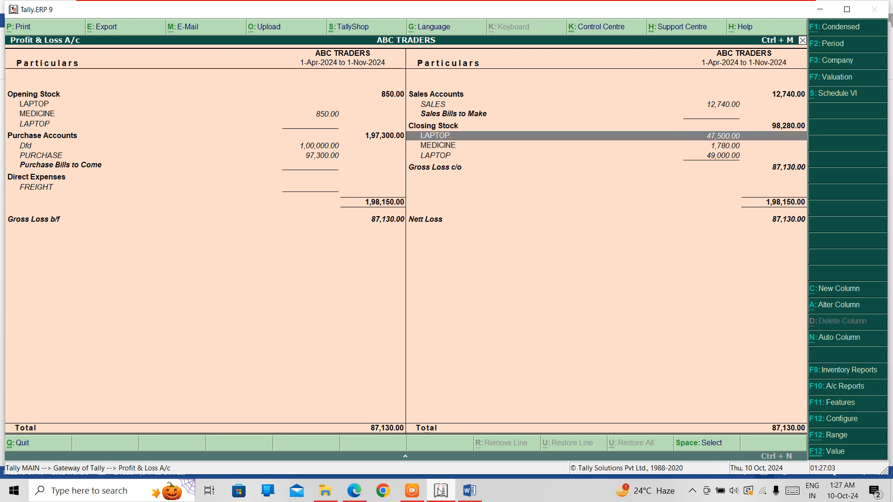
{"action": "key", "text": "Down"}
{"action": "key", "text": "Down"}
{"action": "key", "text": "Up"}
{"action": "key", "text": "Up"}
{"action": "key", "text": "Up"}
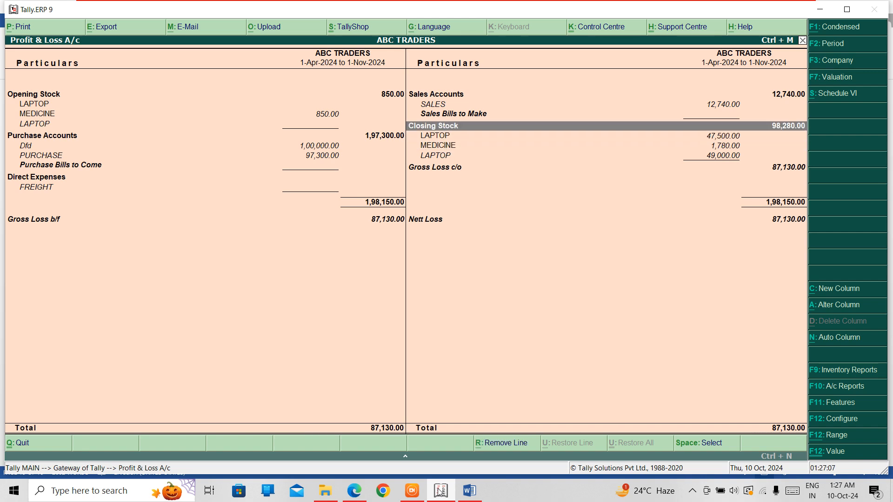
{"action": "key", "text": "Up"}
{"action": "key", "text": "Up"}
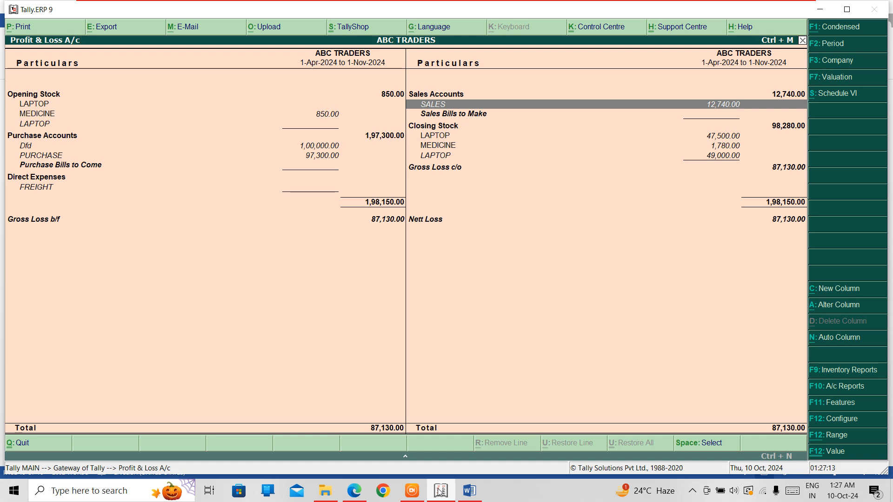
- Switch back to the Word notes and add the centred, bold and underlined heading "TRIAL BALANCE" below the profit and loss definition
{"action": "left_click_drag", "start_coordinate": [439, 492], "coordinate": [473, 500]}
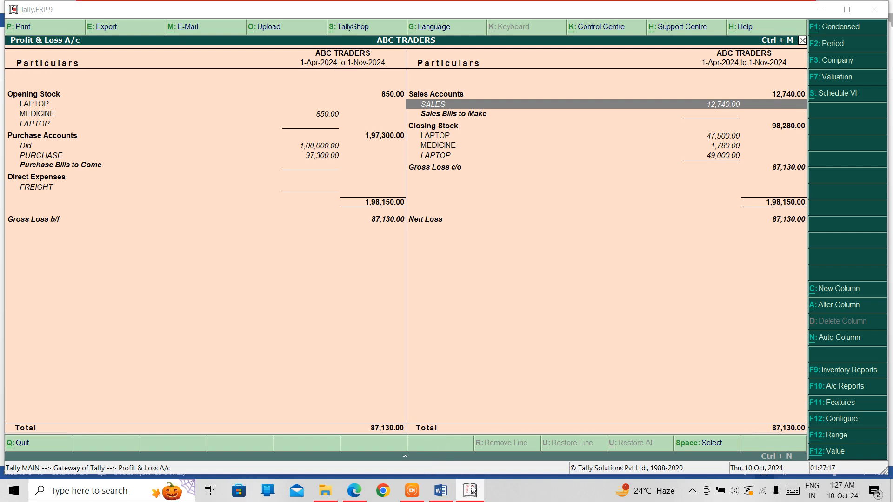
{"action": "right_click", "coordinate": [473, 491]}
{"action": "left_click", "coordinate": [445, 493]}
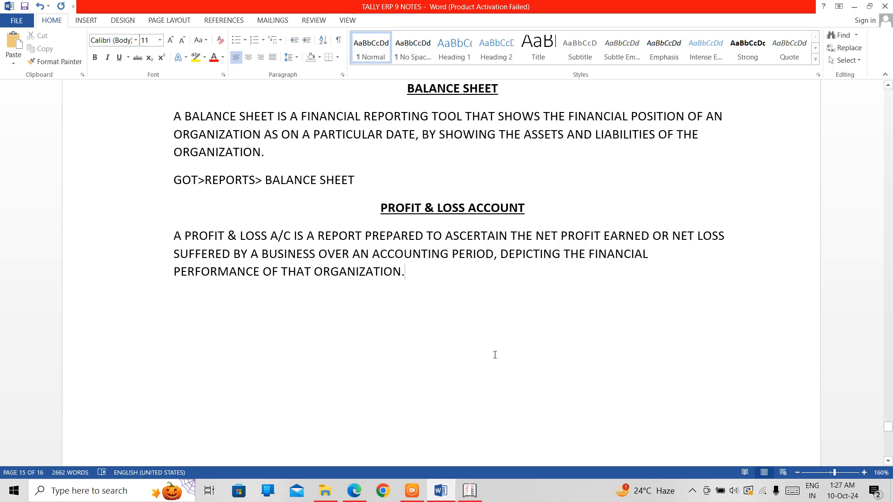
{"action": "key", "text": "Return"}
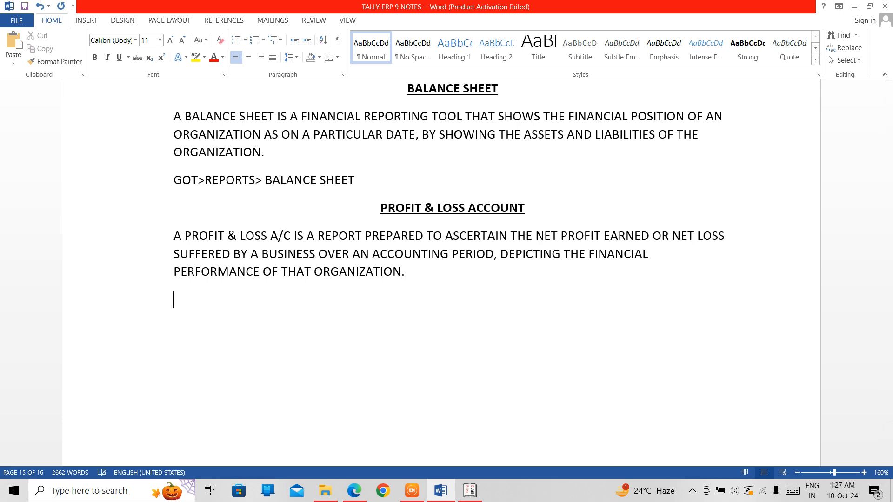
{"action": "key", "text": "ctrl+b"}
{"action": "key", "text": "ctrl+e"}
{"action": "key", "text": "ctrl+u"}
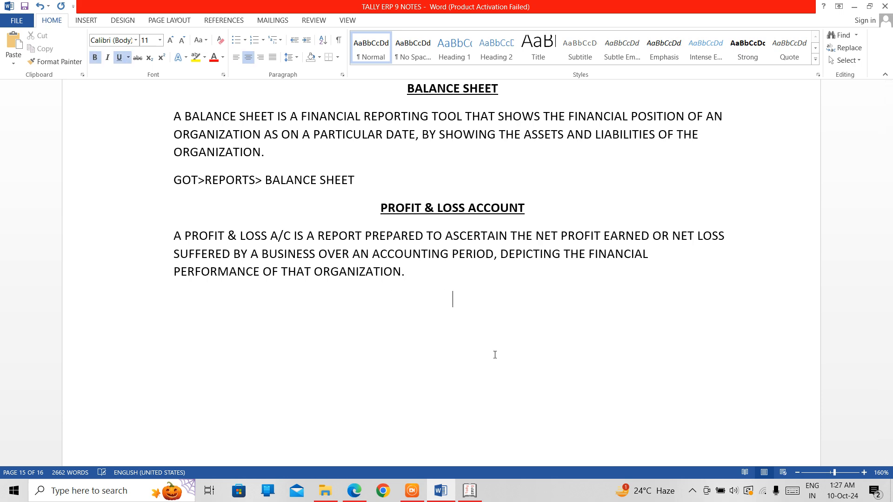
{"action": "type", "text": "TRI"}
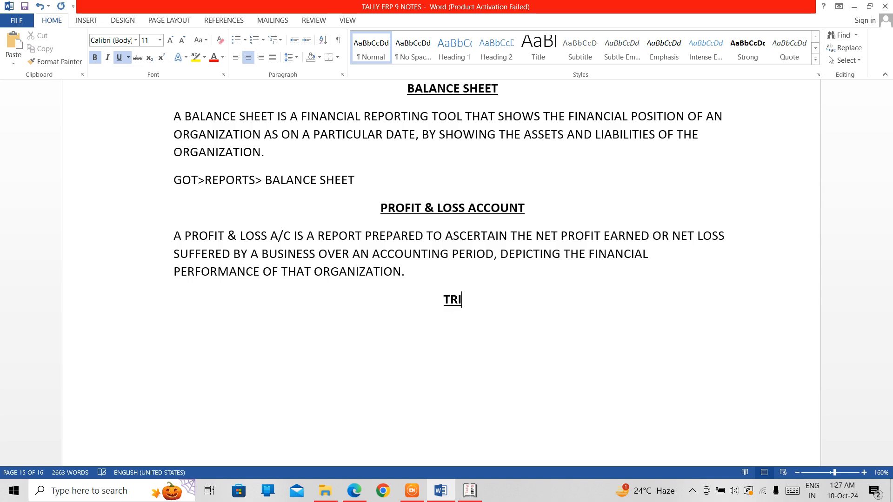
{"action": "type", "text": "AL BALANCE"}
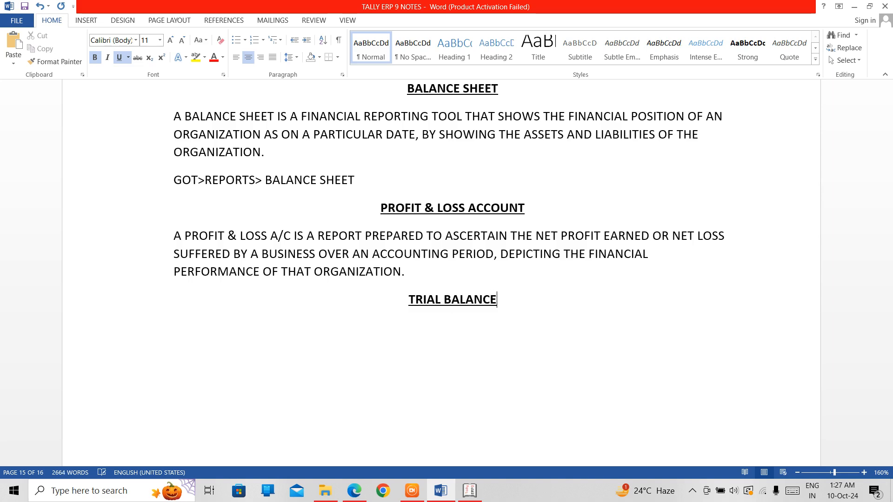
- Below the TRIAL BALANCE heading, begin the definition "IT IS A REPORT IN WHICH THE CLOSINGBALANCES OR EACH LEDGER ON A PARTICULAR DATE"
{"action": "key", "text": "Down"}
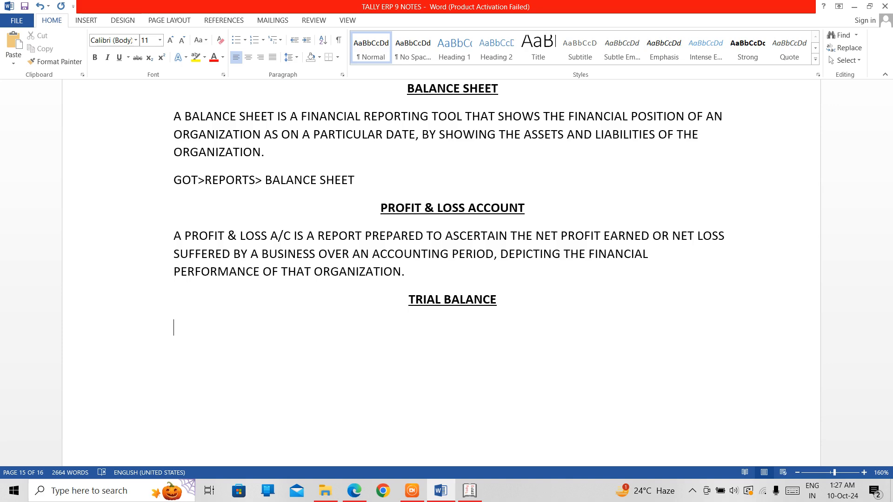
{"action": "type", "text": "IT IS A REPORT"}
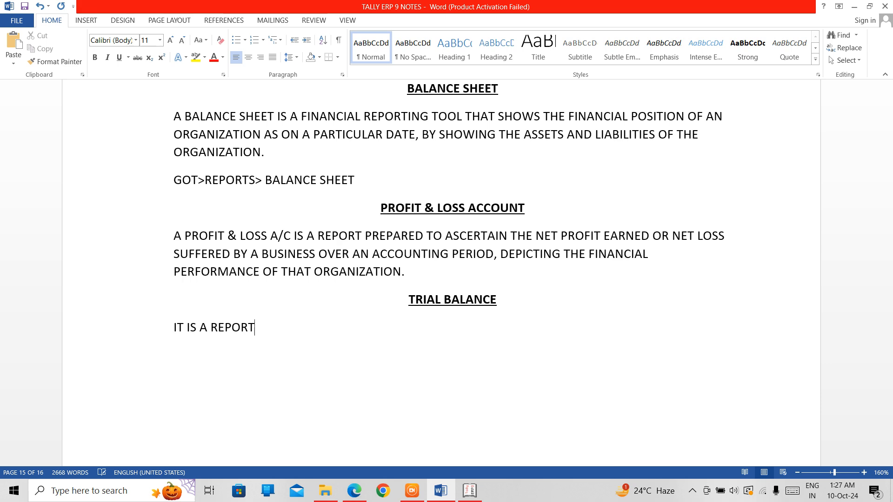
{"action": "type", "text": " IN WHICH"}
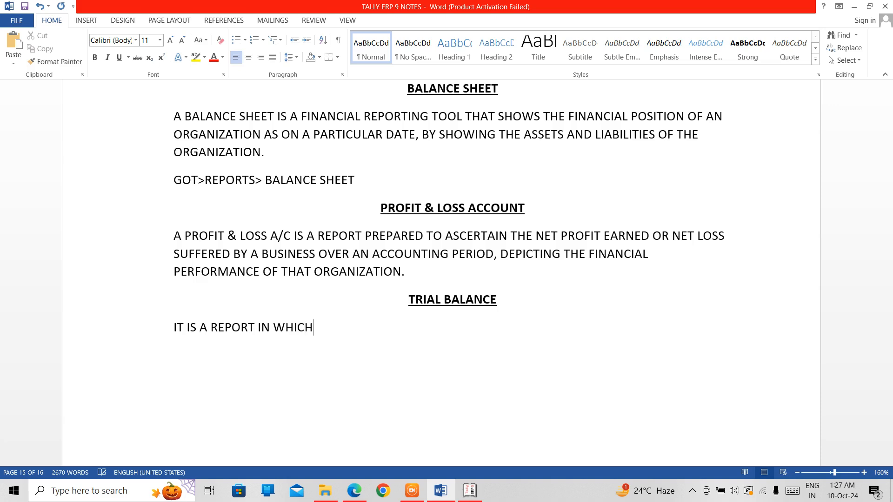
{"action": "type", "text": " THE CLOSING"}
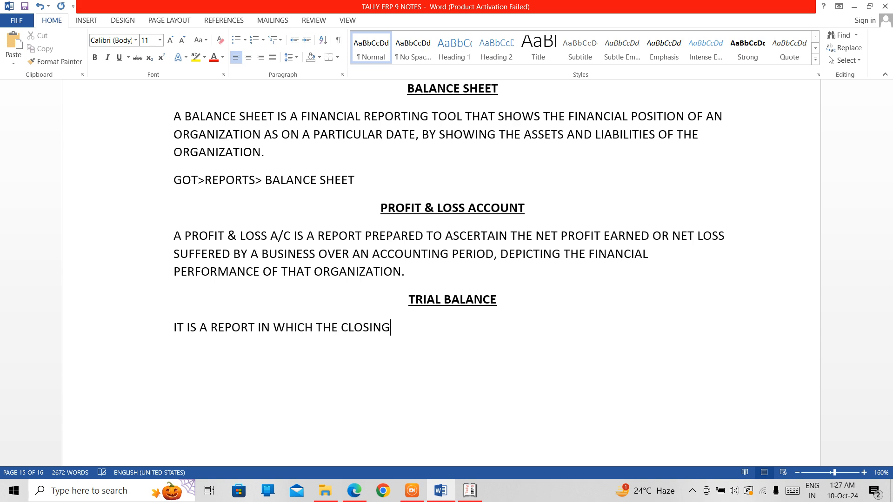
{"action": "type", "text": "BALANCES OR "}
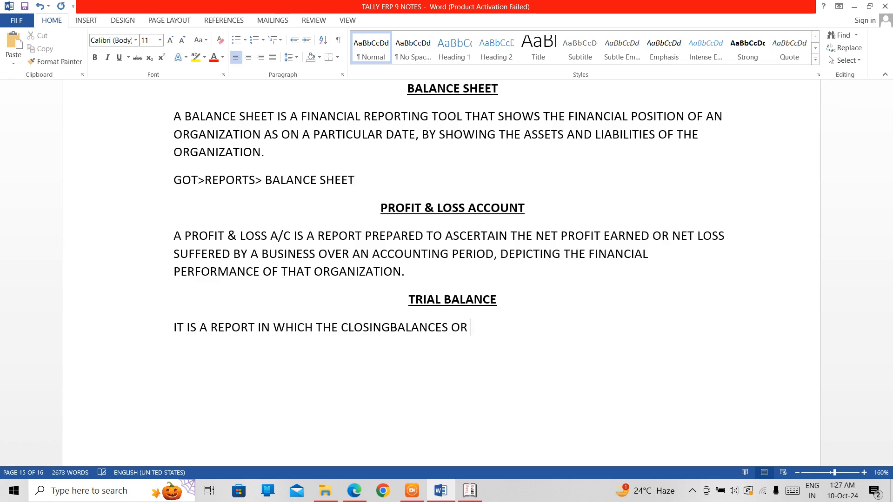
{"action": "type", "text": "EACH LEDGER"}
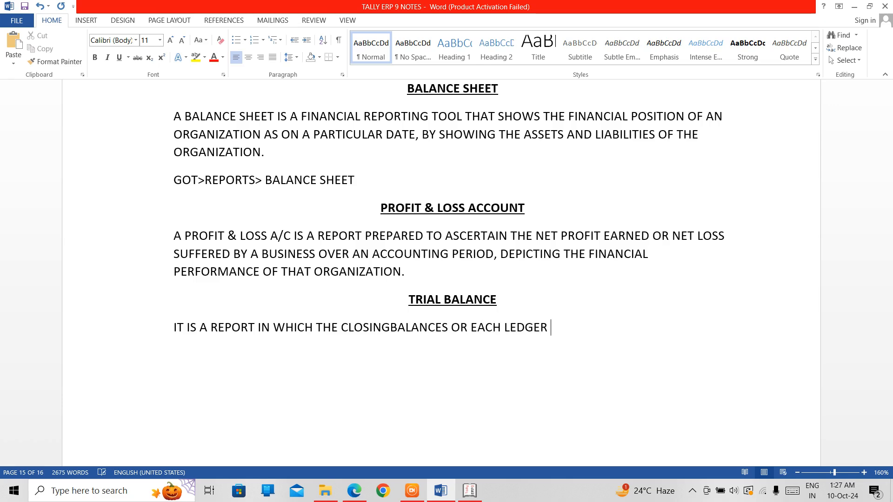
{"action": "type", "text": " ON A P"}
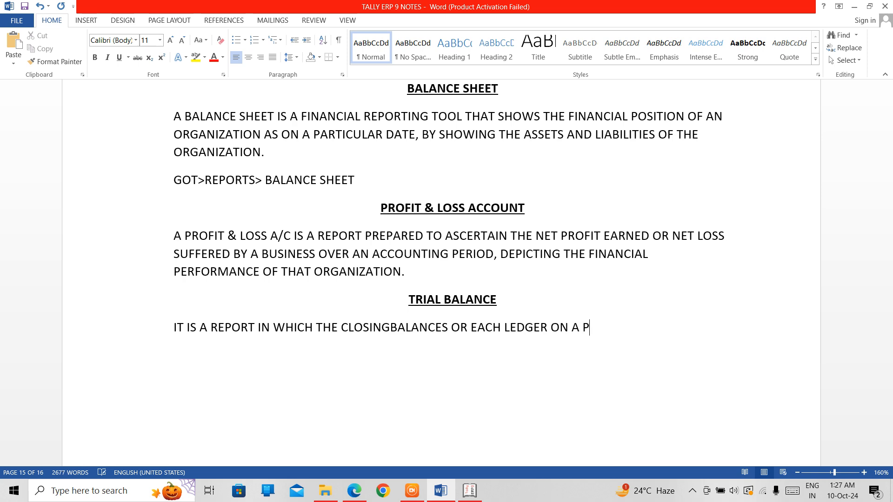
{"action": "type", "text": "ARTICULAR DATE"}
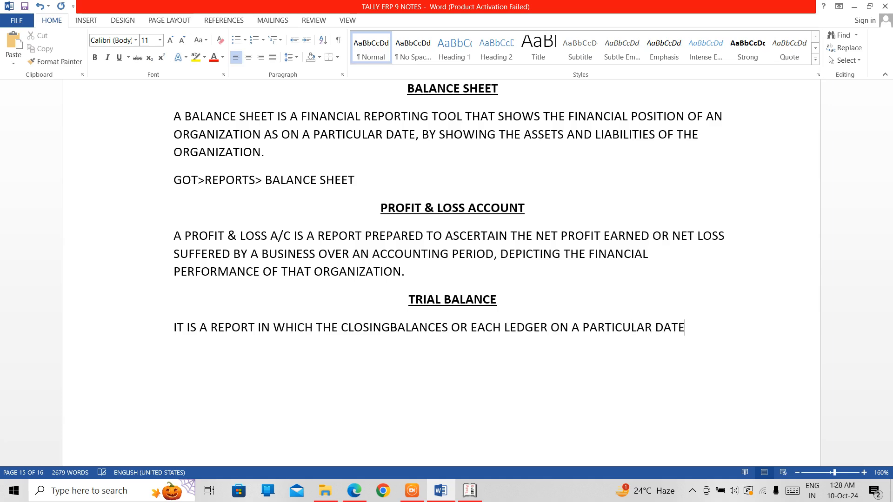
- Complete the trial balance definition with the words "ARE CLASSIFIED INTO TWO COLUMNS."
{"action": "type", "text": " ARE CLA"}
{"action": "key", "text": "BackSpace"}
{"action": "type", "text": "SSIFI"}
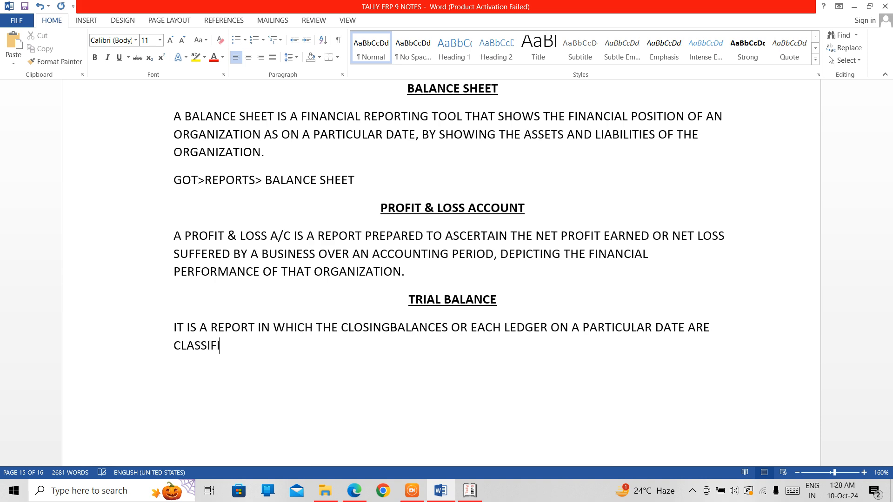
{"action": "type", "text": "ED "}
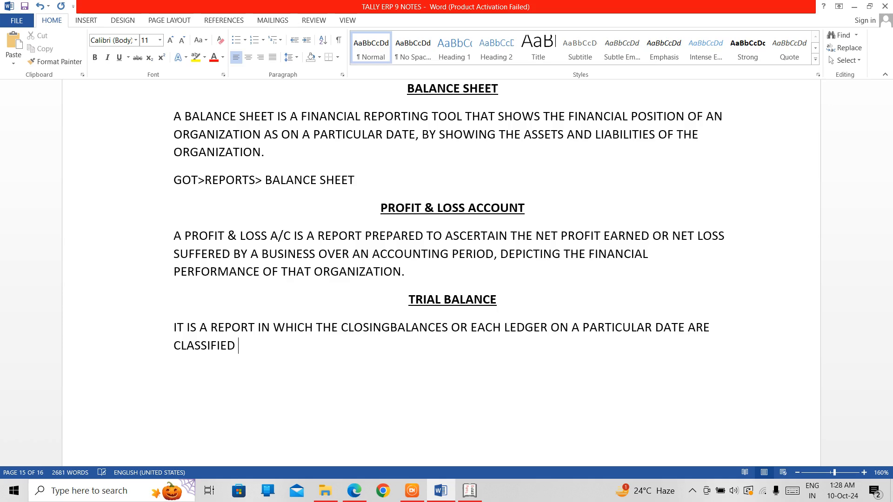
{"action": "type", "text": "INTO T"}
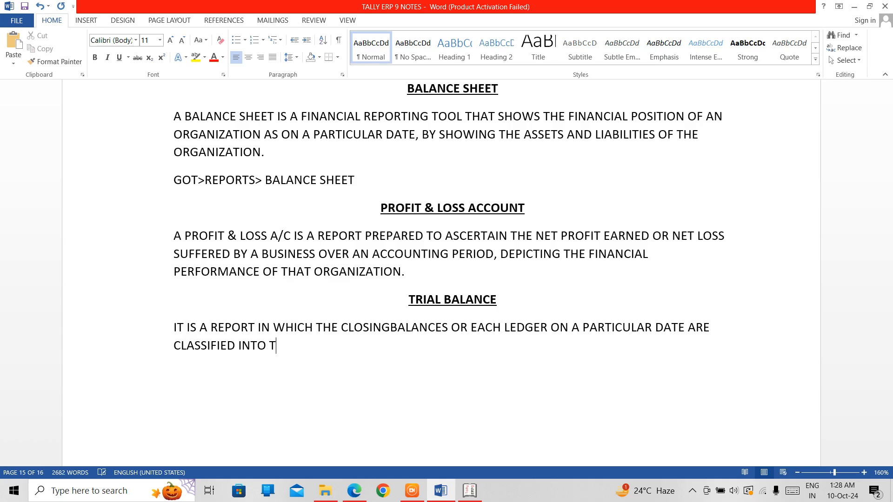
{"action": "type", "text": "WO COLUMNS"}
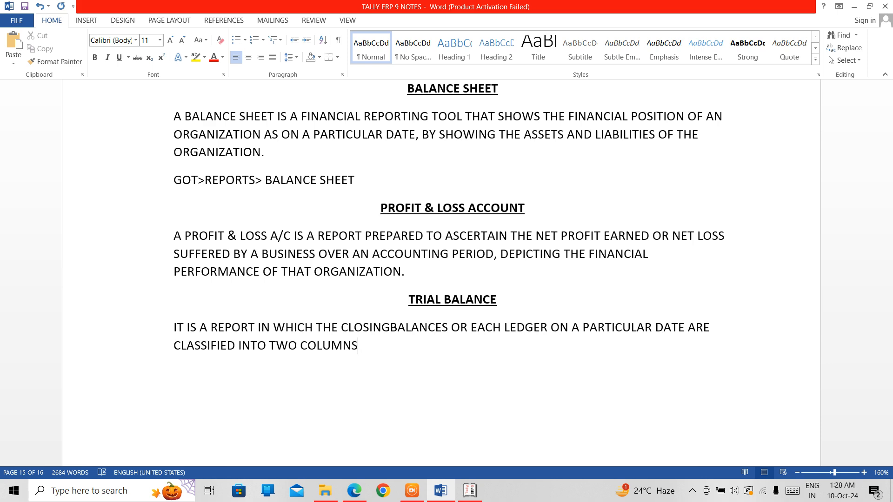
{"action": "type", "text": "."}
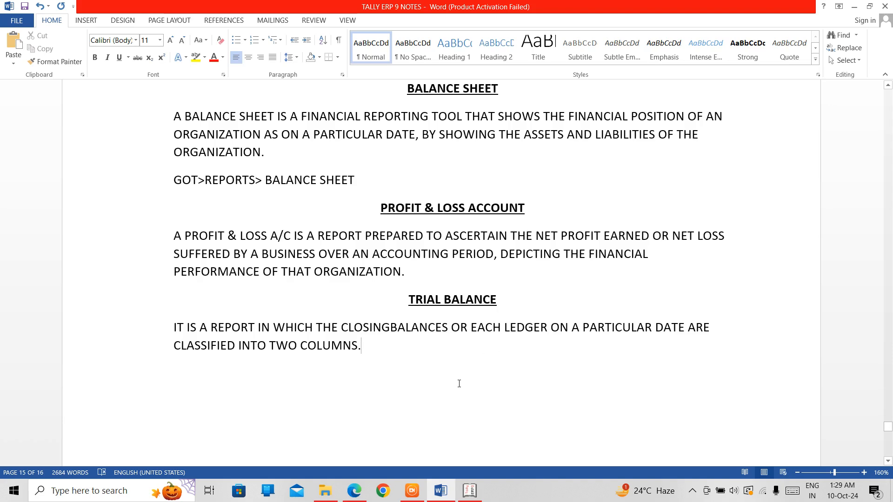
- Add the navigation line "GOT> REPORTS> TRIAL BALANCE" below the trial balance definition, with a space after "GOT>"
{"action": "key", "text": "Return"}
{"action": "type", "text": "GOT"}
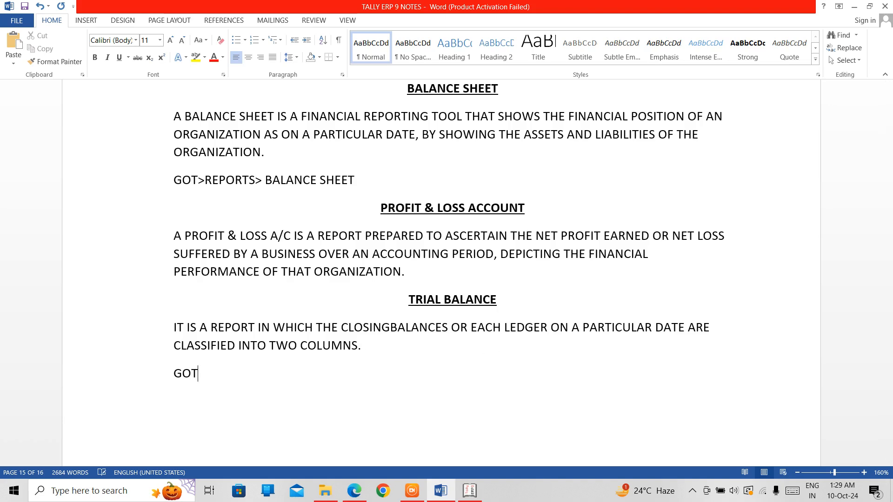
{"action": "type", "text": ">REPOR"}
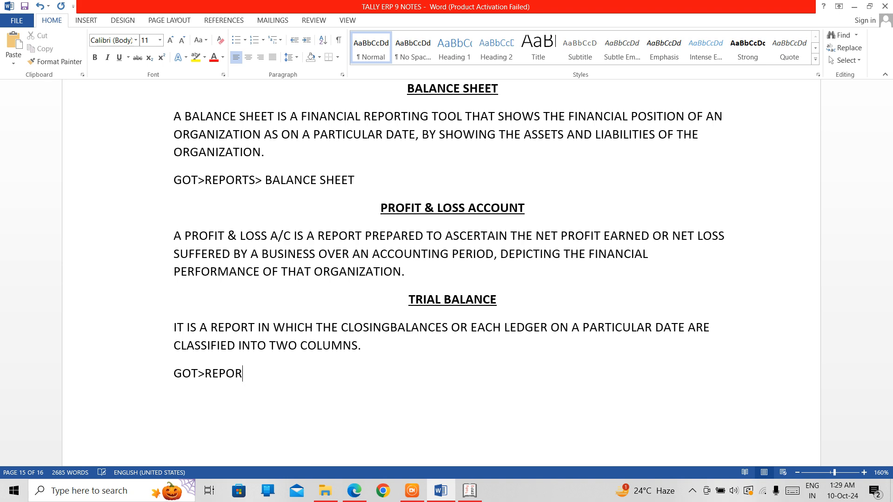
{"action": "type", "text": "TS> TRIAL BA"}
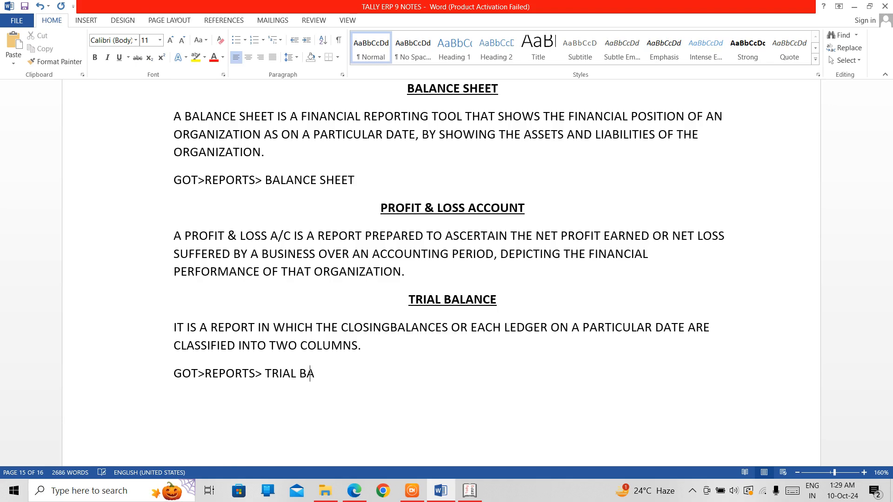
{"action": "type", "text": "LANCE"}
{"action": "key", "text": "Left"}
{"action": "key", "text": "Left"}
{"action": "key", "text": "Left"}
{"action": "key", "text": "Left"}
{"action": "key", "text": "Left"}
{"action": "key", "text": "Left"}
{"action": "key", "text": "Left"}
{"action": "key", "text": "Left"}
{"action": "key", "text": "Left"}
{"action": "key", "text": "Left"}
{"action": "key", "text": "Left"}
{"action": "key", "text": "Left"}
{"action": "key", "text": "Left"}
{"action": "key", "text": "Left"}
{"action": "key", "text": "Left"}
{"action": "key", "text": "Left"}
{"action": "key", "text": "Left"}
{"action": "key", "text": "Left"}
{"action": "key", "text": "Left"}
{"action": "key", "text": "Left"}
{"action": "key", "text": "Left"}
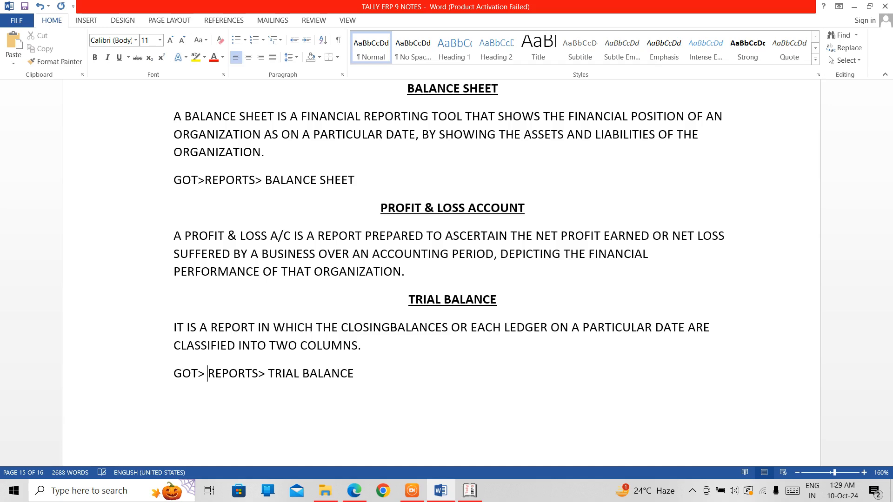
- Correct the trial balance navigation line to read "GOT> DISPLAY> TRIAL BALANCE"
{"action": "key", "text": "Right"}
{"action": "key", "text": "Right"}
{"action": "key", "text": "Right"}
{"action": "key", "text": "Right"}
{"action": "key", "text": "Right"}
{"action": "key", "text": "Right"}
{"action": "key", "text": "Right"}
{"action": "key", "text": "Right"}
{"action": "key", "text": "Right"}
{"action": "key", "text": "Right"}
{"action": "key", "text": "Right"}
{"action": "key", "text": "Right"}
{"action": "key", "text": "Right"}
{"action": "key", "text": "BackSpace"}
{"action": "key", "text": "BackSpace"}
{"action": "key", "text": "BackSpace"}
{"action": "key", "text": "BackSpace"}
{"action": "key", "text": "BackSpace"}
{"action": "key", "text": "BackSpace"}
{"action": "key", "text": "BackSpace"}
{"action": "key", "text": "BackSpace"}
{"action": "key", "text": "BackSpace"}
{"action": "key", "text": "BackSpace"}
{"action": "key", "text": "BackSpace"}
{"action": "key", "text": "BackSpace"}
{"action": "key", "text": "BackSpace"}
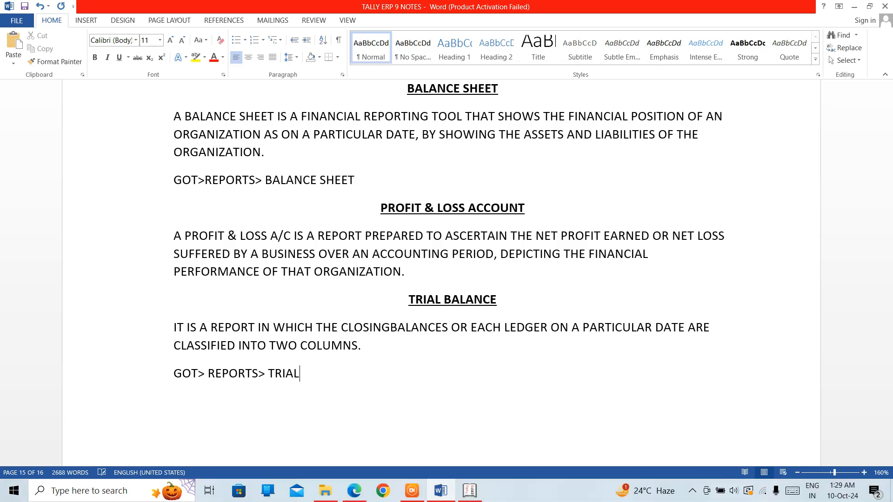
{"action": "key", "text": "Left"}
{"action": "key", "text": "Left"}
{"action": "key", "text": "Left"}
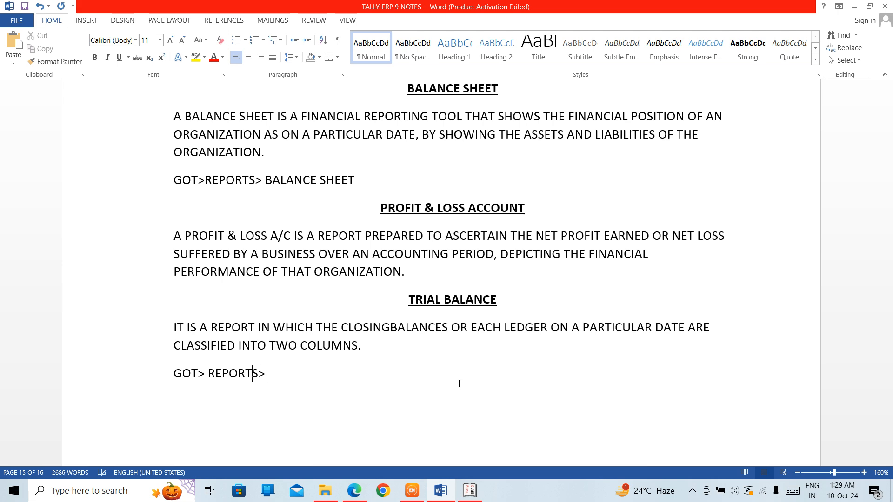
{"action": "key", "text": "BackSpace"}
{"action": "key", "text": "BackSpace"}
{"action": "key", "text": "BackSpace"}
{"action": "key", "text": "BackSpace"}
{"action": "key", "text": "BackSpace"}
{"action": "key", "text": "BackSpace"}
{"action": "key", "text": "BackSpace"}
{"action": "type", "text": "DISP"}
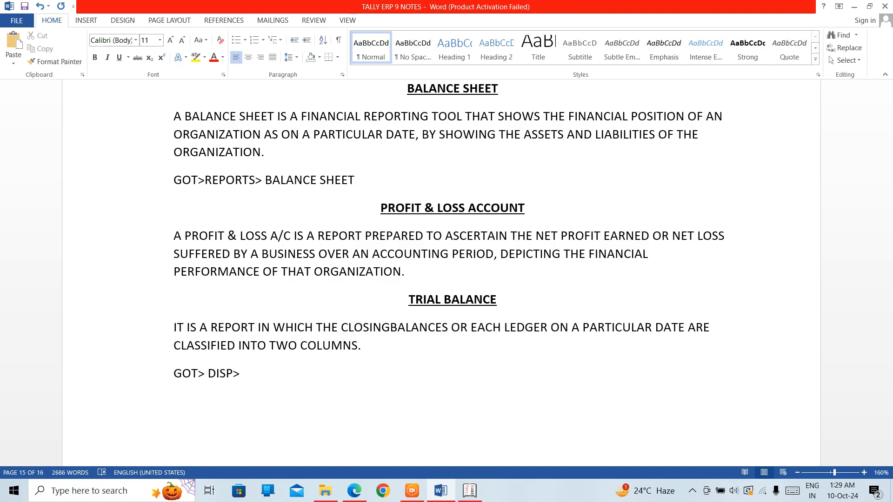
{"action": "type", "text": "LAY> TRIAL BALA"}
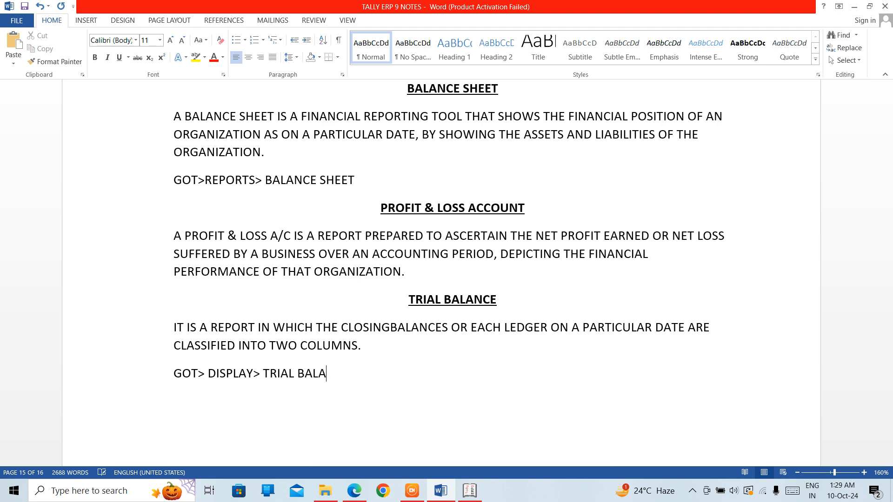
{"action": "type", "text": "NE"}
{"action": "key", "text": "BackSpace"}
{"action": "type", "text": "CE"}
- Insert the navigation line "GOT> REPORTS> PROFIT & LOSS A/C" as a new paragraph after the profit and loss definition
{"action": "key", "text": "Up"}
{"action": "key", "text": "Up"}
{"action": "key", "text": "Up"}
{"action": "left_click", "coordinate": [347, 271]}
{"action": "key", "text": "Right"}
{"action": "key", "text": "Right"}
{"action": "key", "text": "Right"}
{"action": "key", "text": "Right"}
{"action": "key", "text": "Right"}
{"action": "key", "text": "Right"}
{"action": "key", "text": "Right"}
{"action": "key", "text": "Right"}
{"action": "key", "text": "Right"}
{"action": "key", "text": "Return"}
{"action": "type", "text": "GOT"}
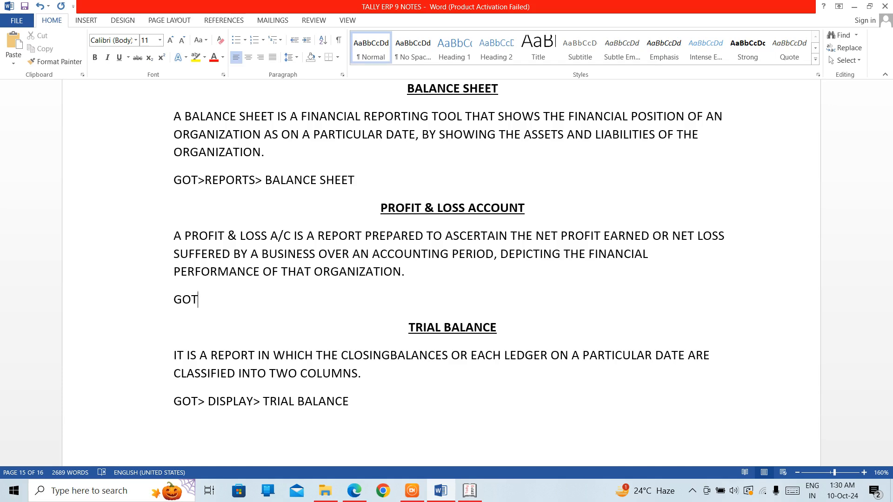
{"action": "type", "text": "> REPO"}
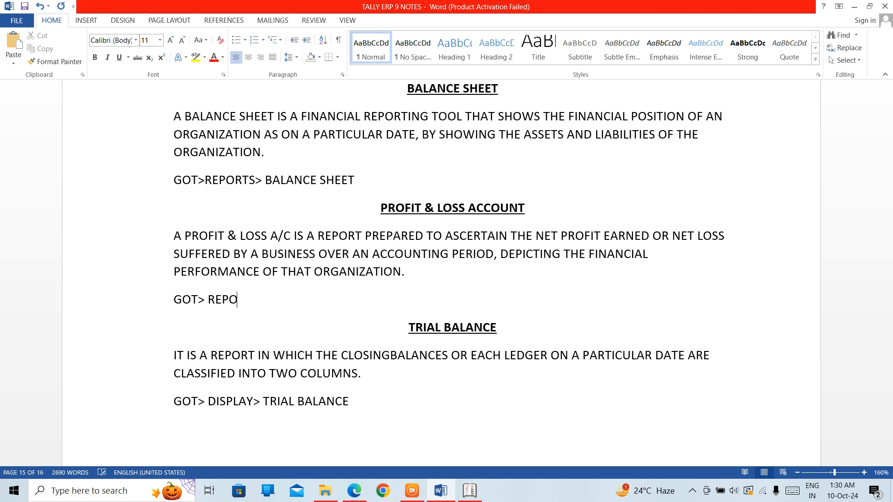
{"action": "type", "text": "RTS>"}
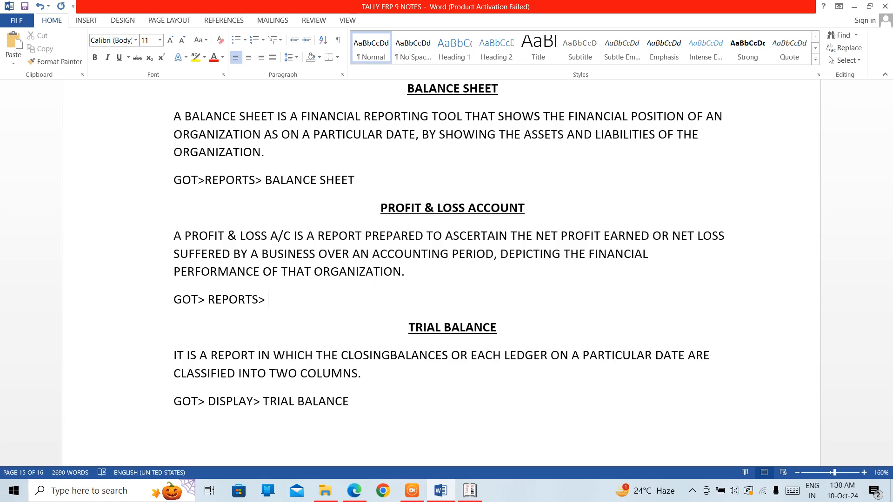
{"action": "type", "text": "PROFIT & LOSS A/C"}
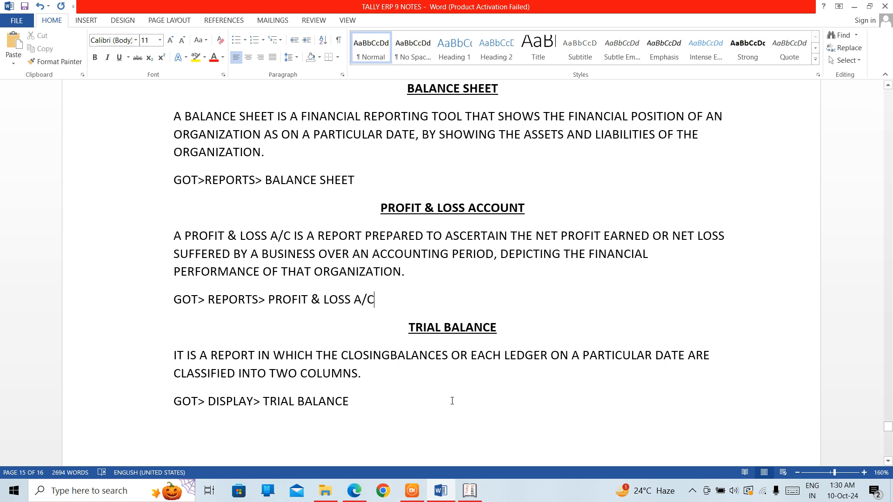
- Switch to Tally.ERP 9, leave the Profit & Loss A/c and display the Trial Balance of ABC TRADERS
{"action": "left_click", "coordinate": [469, 492]}
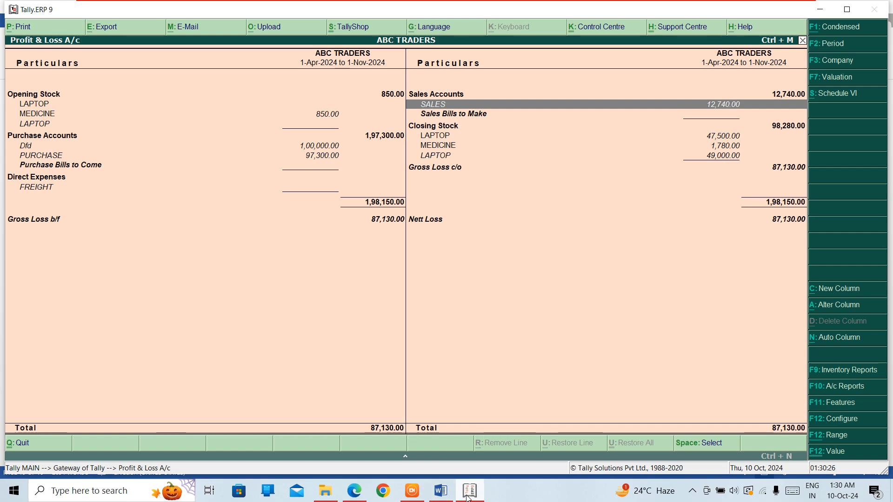
{"action": "key", "text": "Escape"}
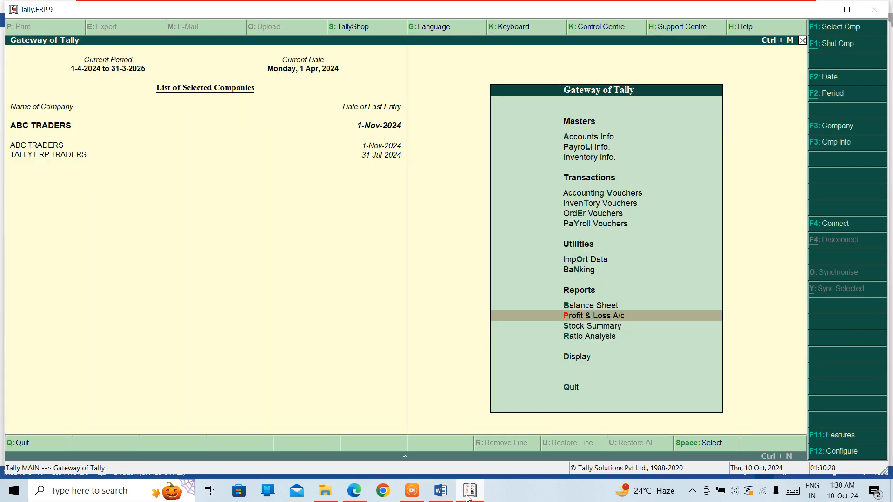
{"action": "key", "text": "Down"}
{"action": "key", "text": "Down"}
{"action": "key", "text": "Down"}
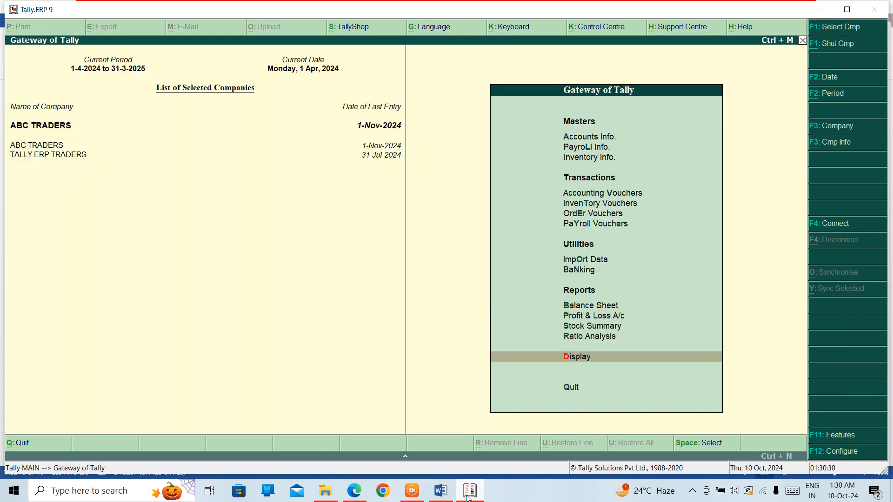
{"action": "key", "text": "Return"}
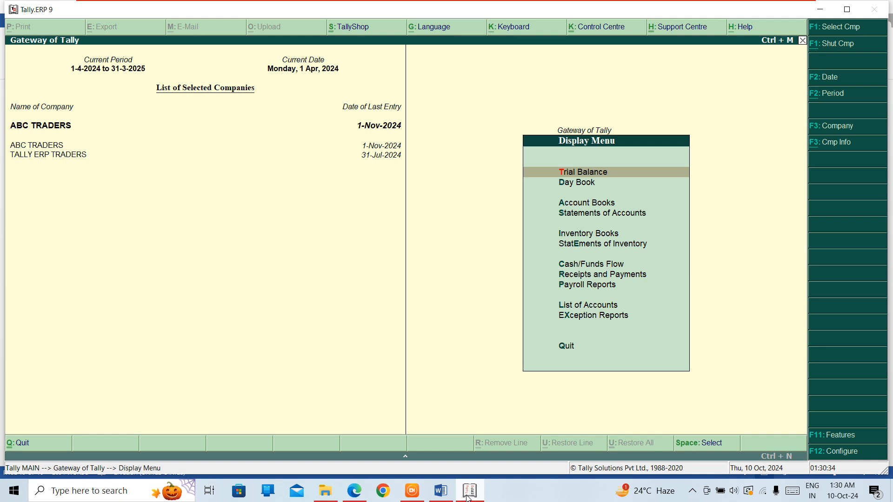
{"action": "key", "text": "Return"}
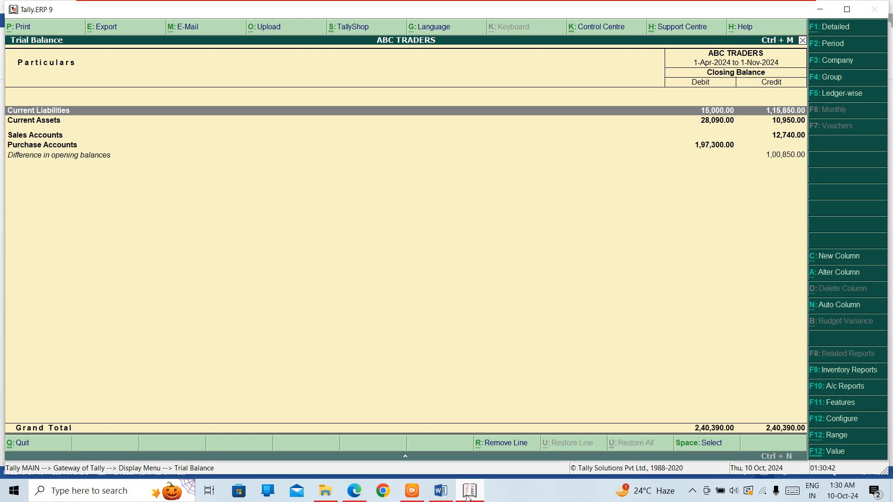
- View the group summaries of Current Assets and Current Liabilities from the Trial Balance, returning to the report after each
{"action": "key", "text": "Down"}
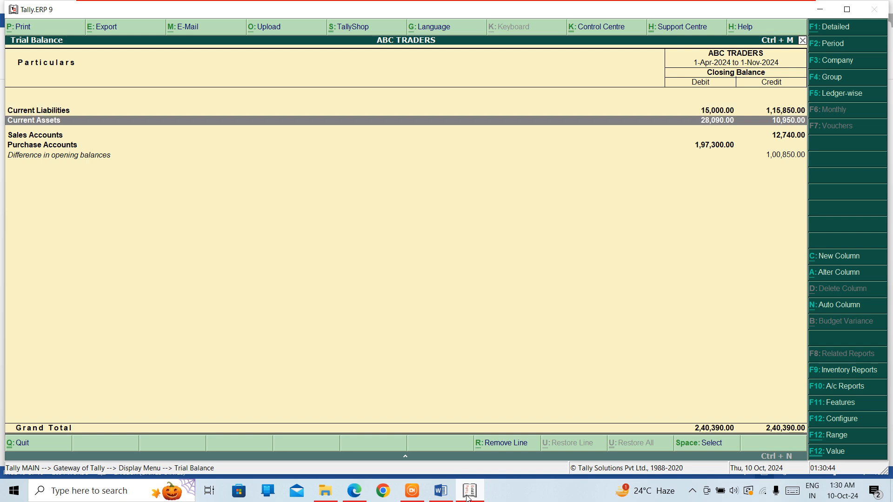
{"action": "key", "text": "Return"}
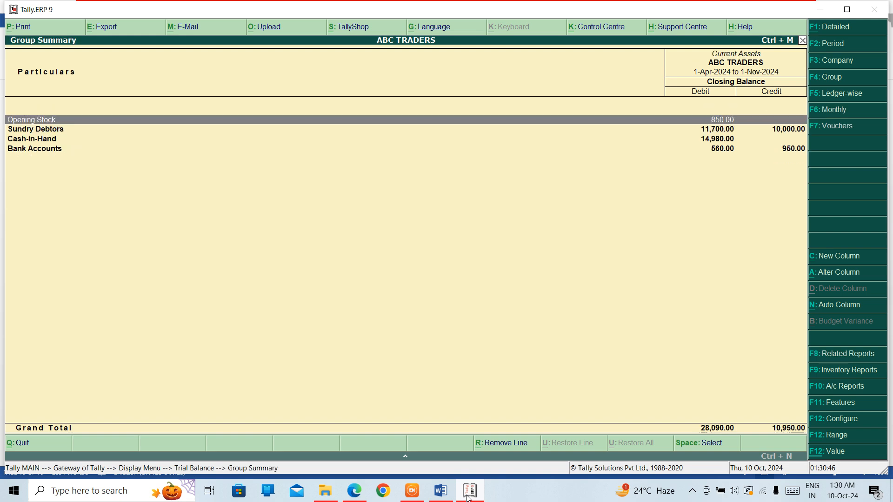
{"action": "key", "text": "Escape"}
{"action": "key", "text": "Up"}
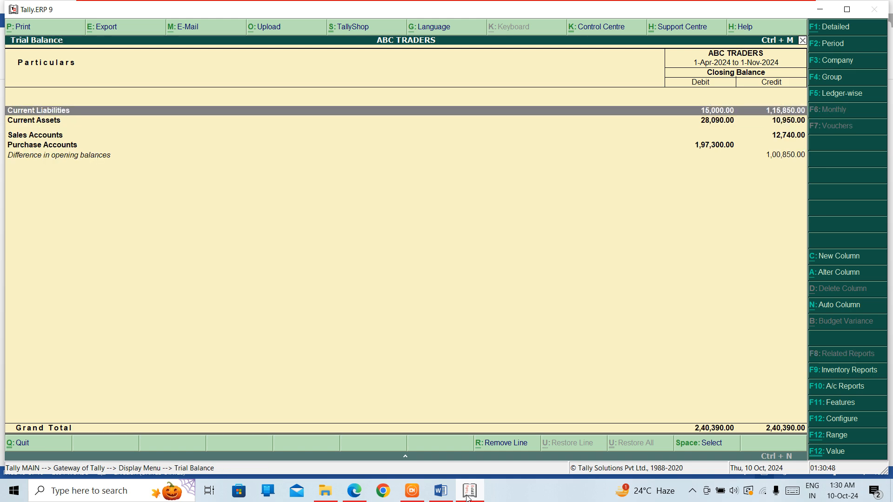
{"action": "key", "text": "Return"}
{"action": "key", "text": "Escape"}
- Go through the remaining Trial Balance lines down to Purchase Accounts and return to the Gateway of Tally
{"action": "key", "text": "Down"}
{"action": "key", "text": "Down"}
{"action": "key", "text": "Down"}
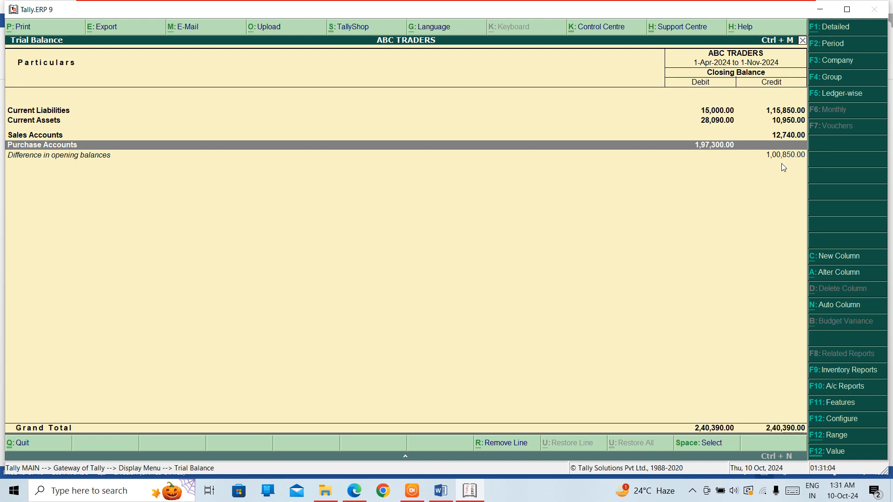
{"action": "key", "text": "Escape"}
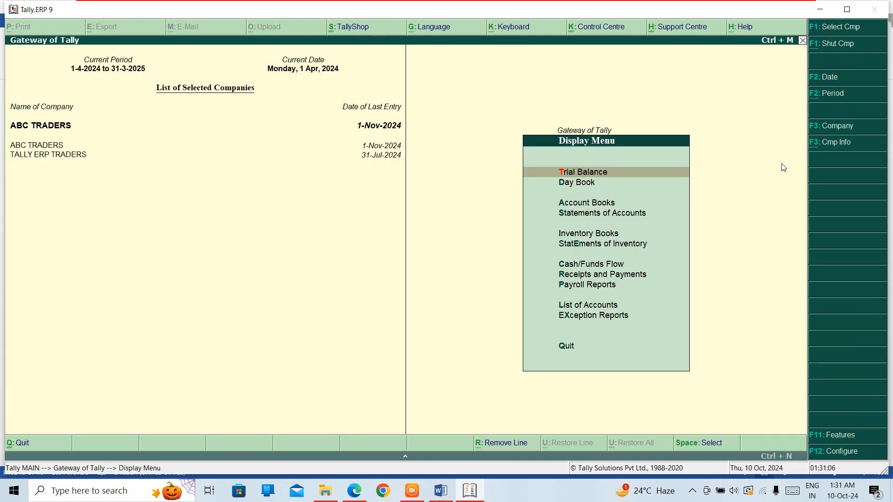
{"action": "key", "text": "Escape"}
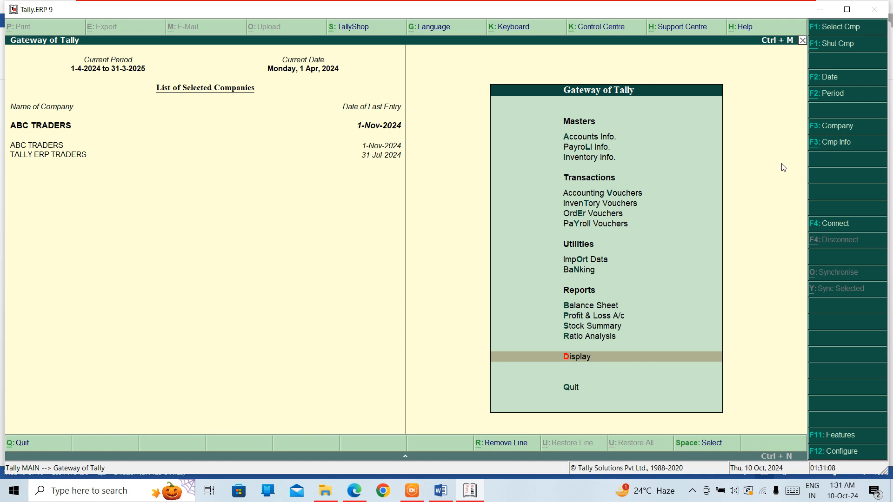